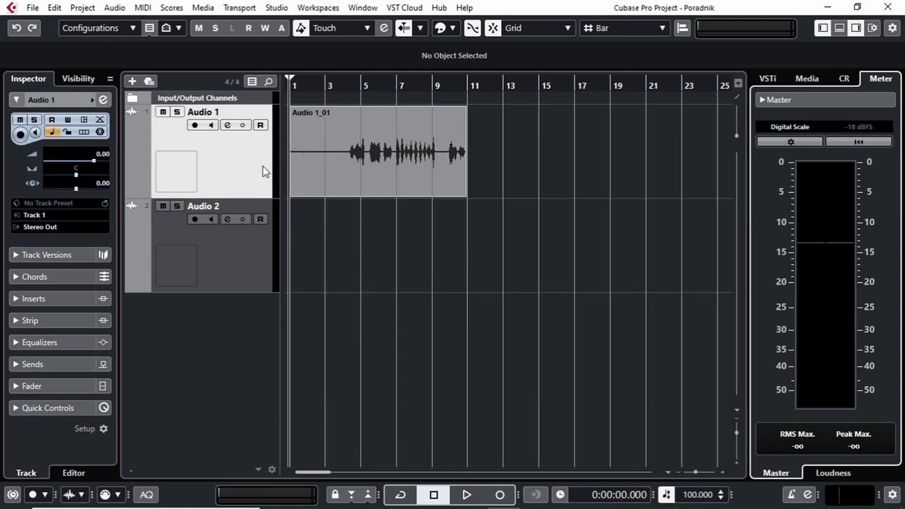
# - Remove both audio tracks, Audio 1 and Audio 2, from the project, including their recorded events
pyautogui.keyDown('ctrl'); pyautogui.click(238, 269); pyautogui.keyUp('ctrl')
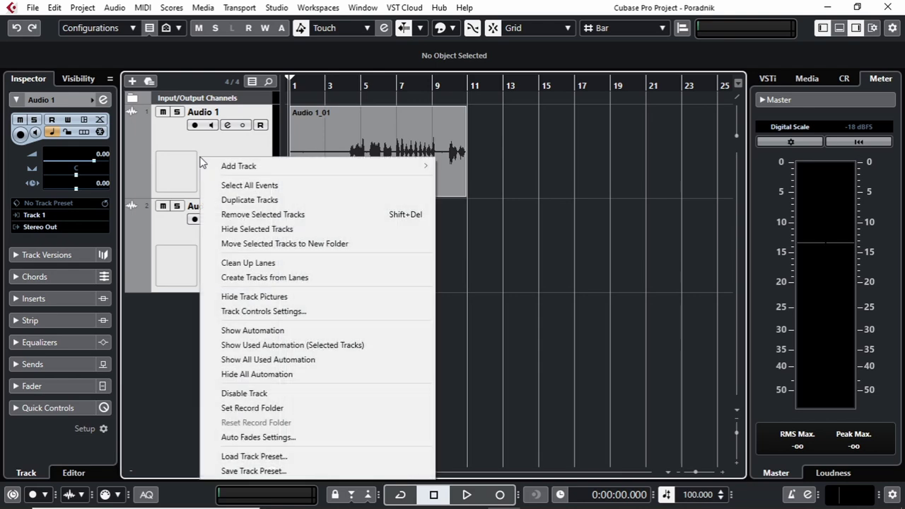
pyautogui.rightClick(201, 158)
pyautogui.moveTo(265, 169)
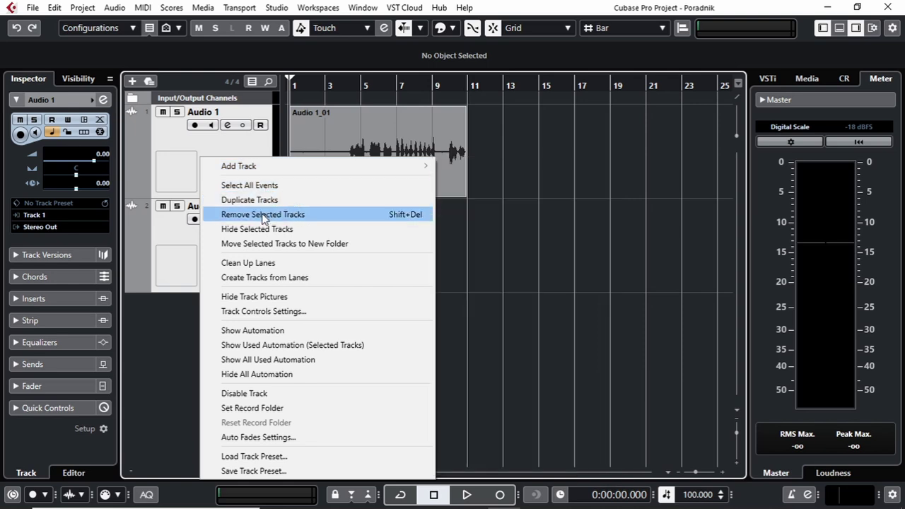
pyautogui.click(264, 215)
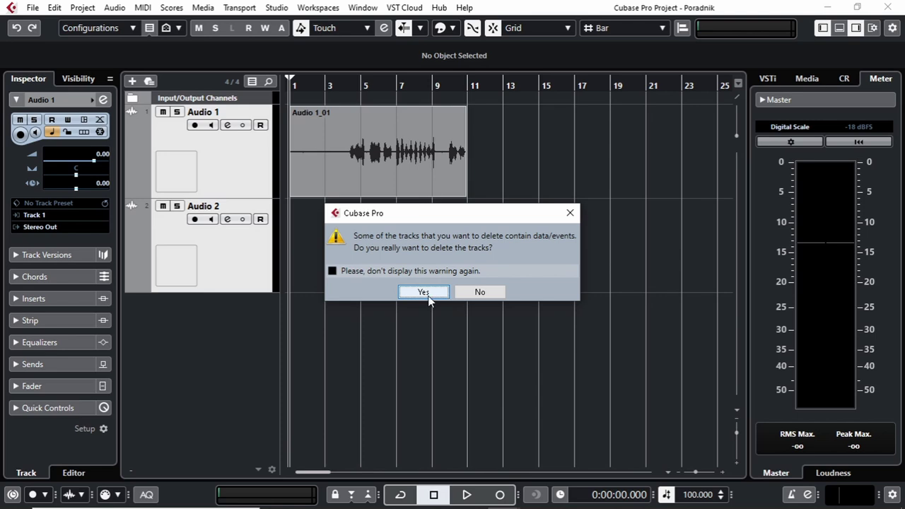
pyautogui.click(425, 292)
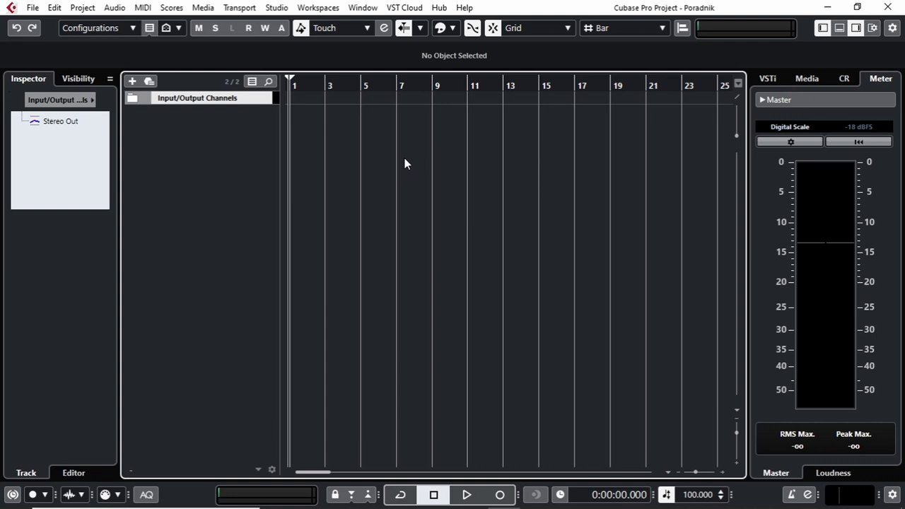
# - Check in the studio setup's MIDI port settings that the MPK Mini Mk II keyboard is listed as an input device
pyautogui.click(275, 9)
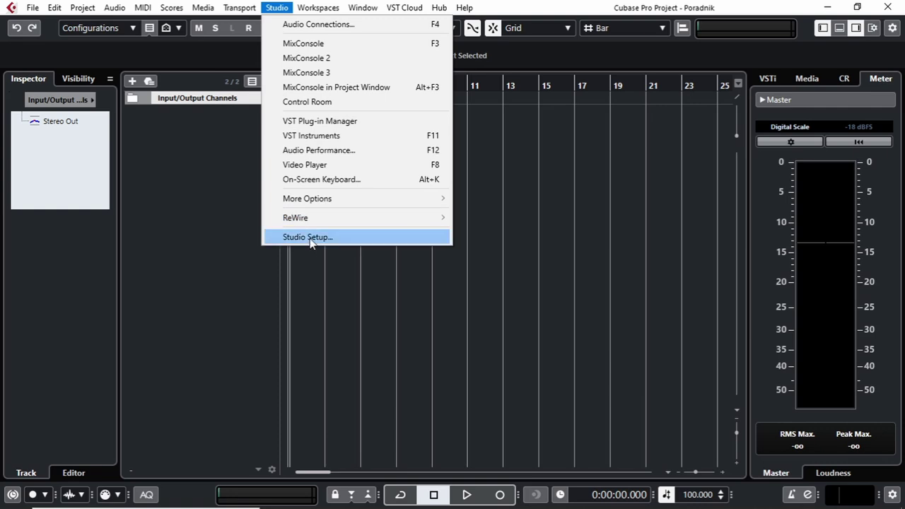
pyautogui.click(309, 237)
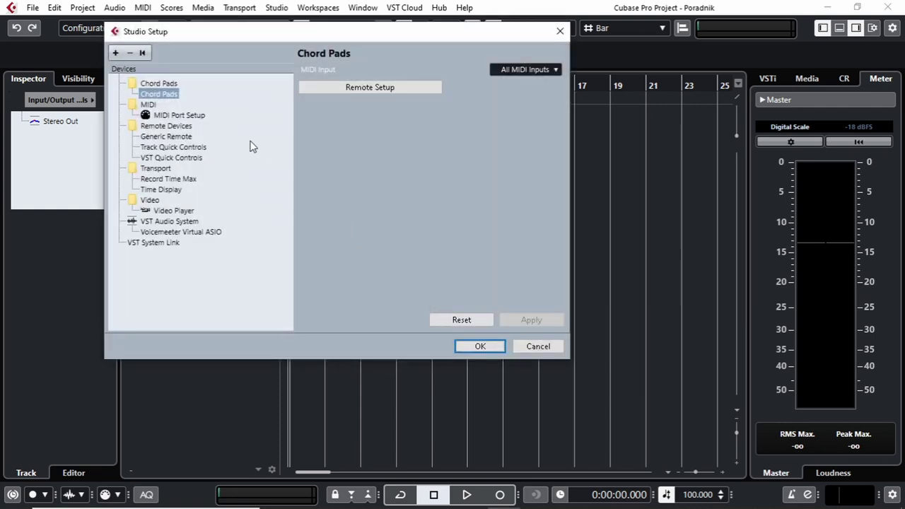
pyautogui.click(187, 118)
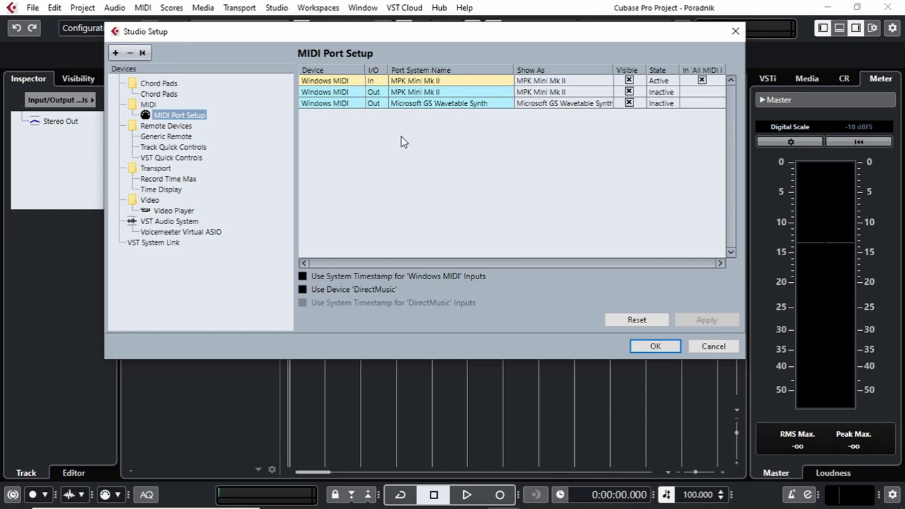
pyautogui.click(655, 345)
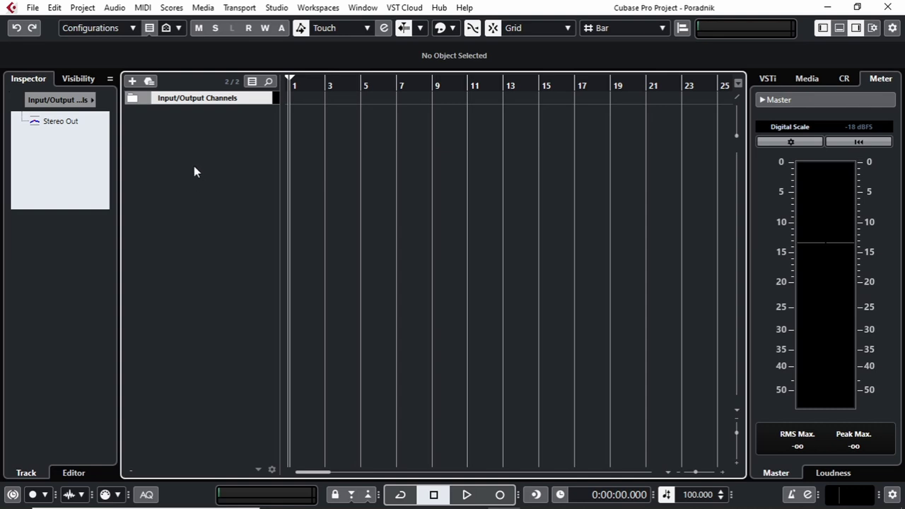
# - Add one instrument track using Groove Agent SE with audio output to Stereo Out, and close the instrument's window
pyautogui.rightClick(216, 121)
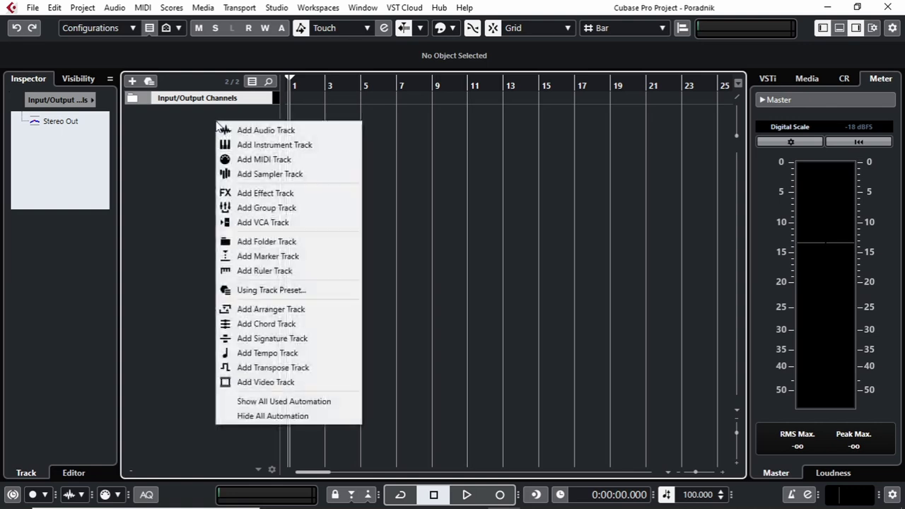
pyautogui.click(275, 145)
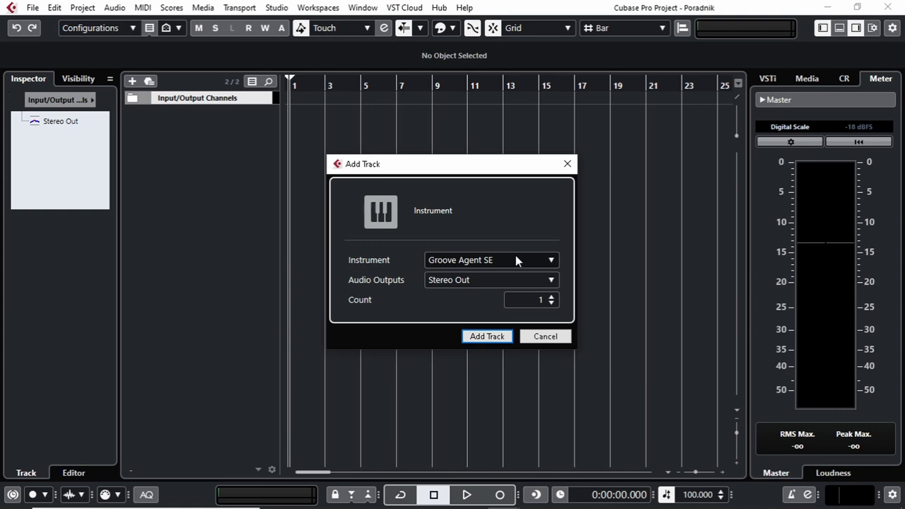
pyautogui.click(551, 260)
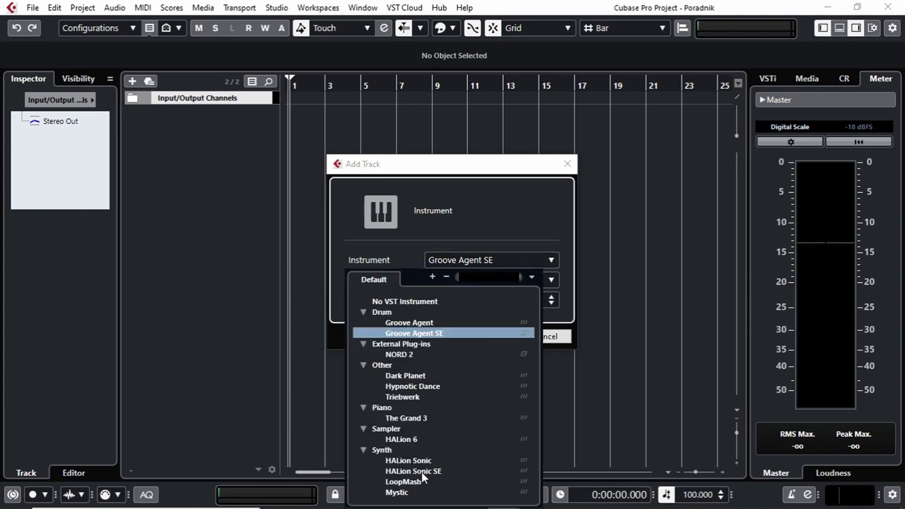
pyautogui.click(415, 334)
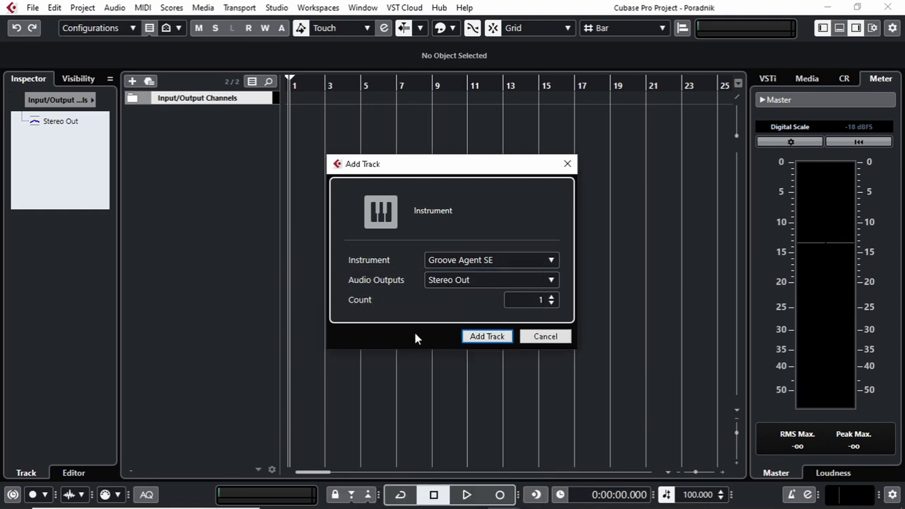
pyautogui.click(486, 337)
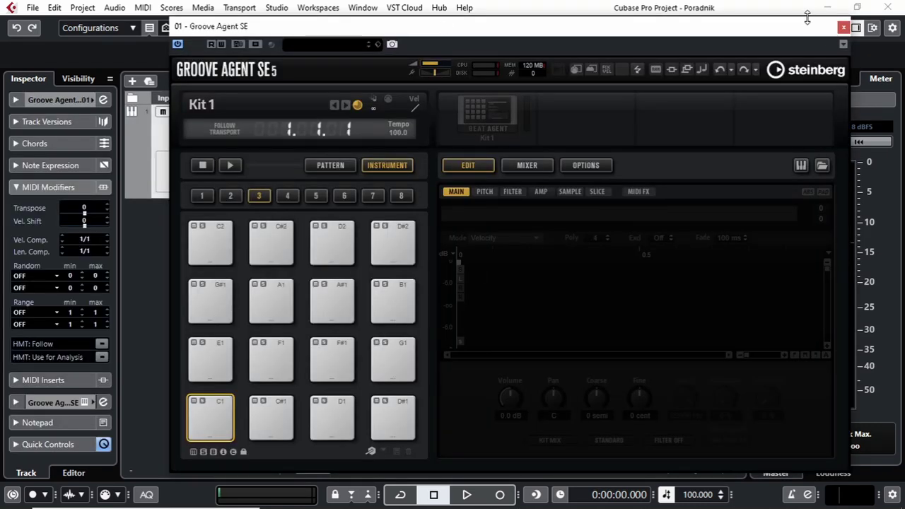
pyautogui.click(843, 28)
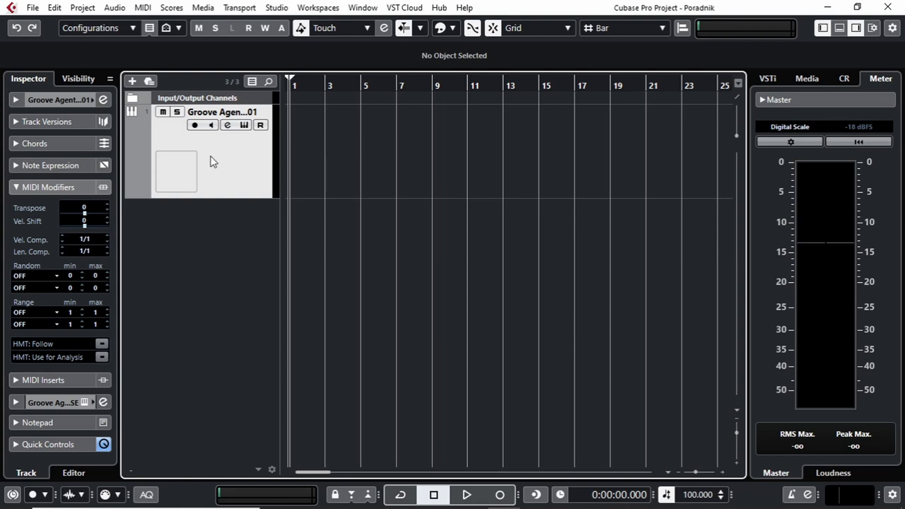
# - Set the MIDI input of the Groove Agent SE track to MPK Mini Mk II
pyautogui.click(44, 101)
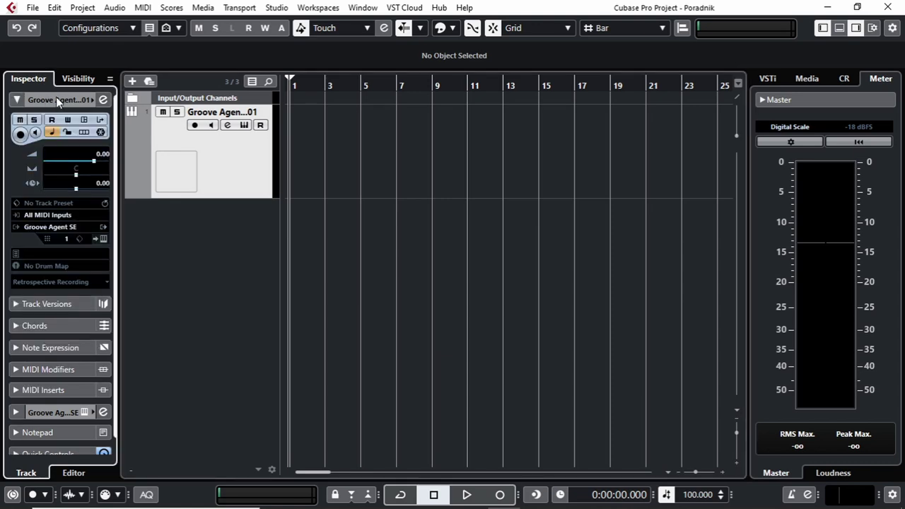
pyautogui.click(62, 98)
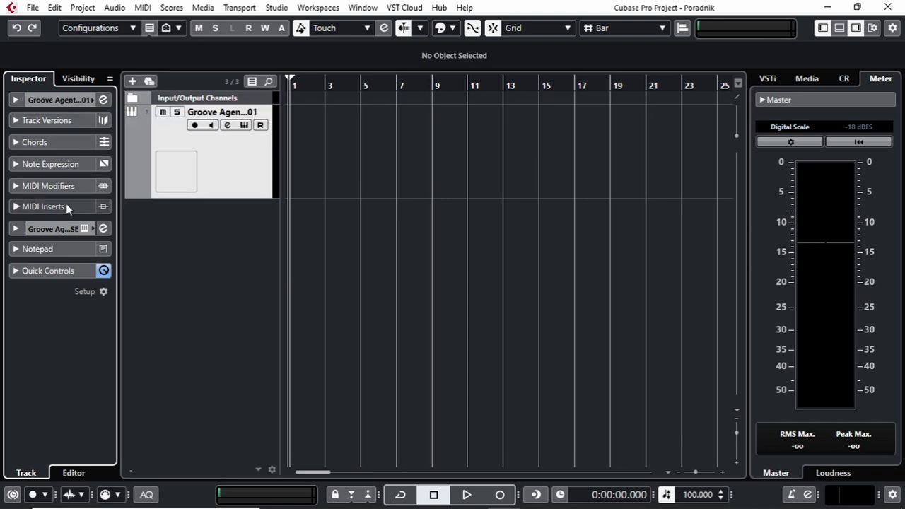
pyautogui.click(68, 100)
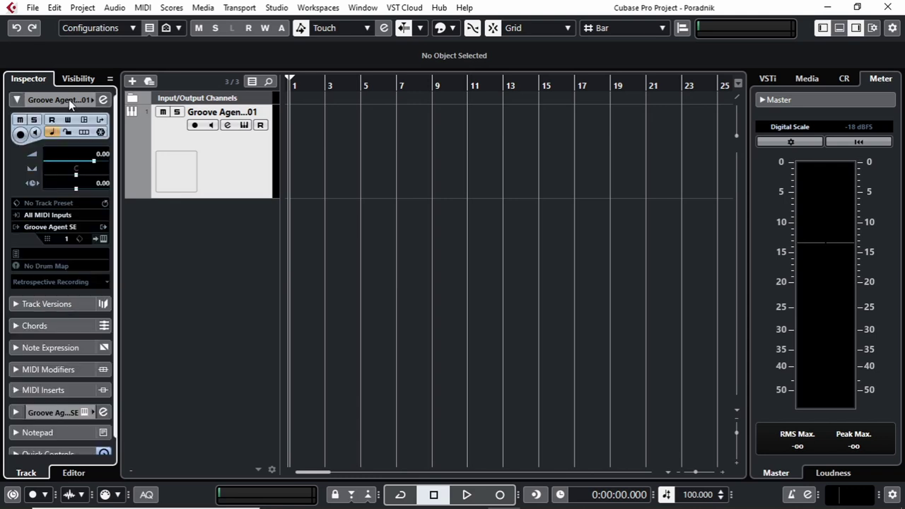
pyautogui.click(62, 215)
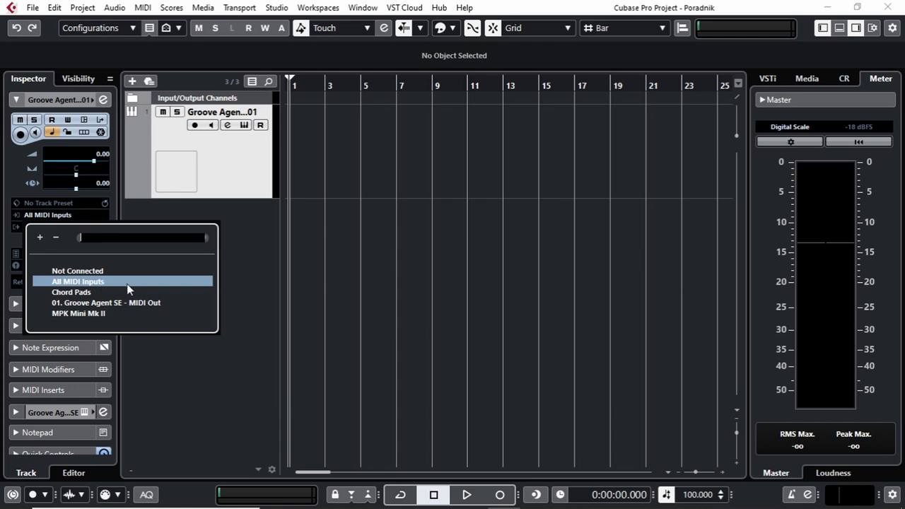
pyautogui.click(90, 314)
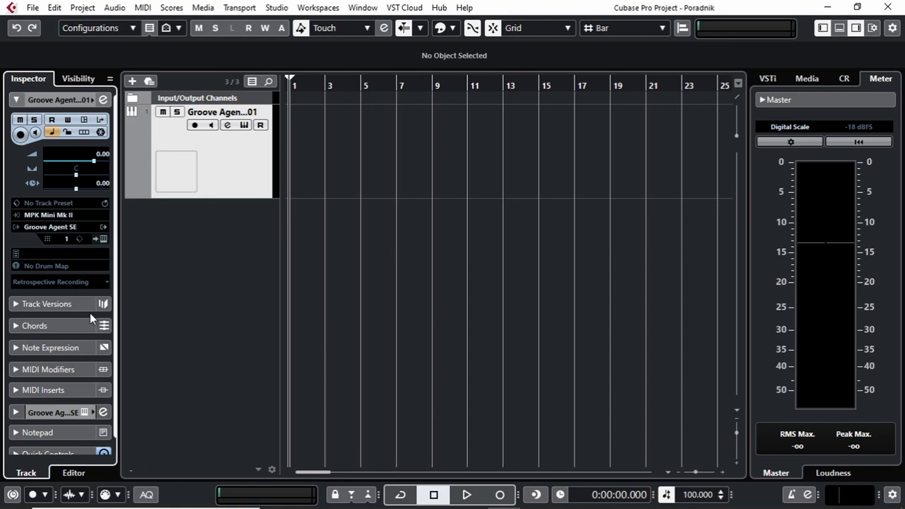
# - Choose Groove Agent SE as the track's output instrument and close its window
pyautogui.click(73, 228)
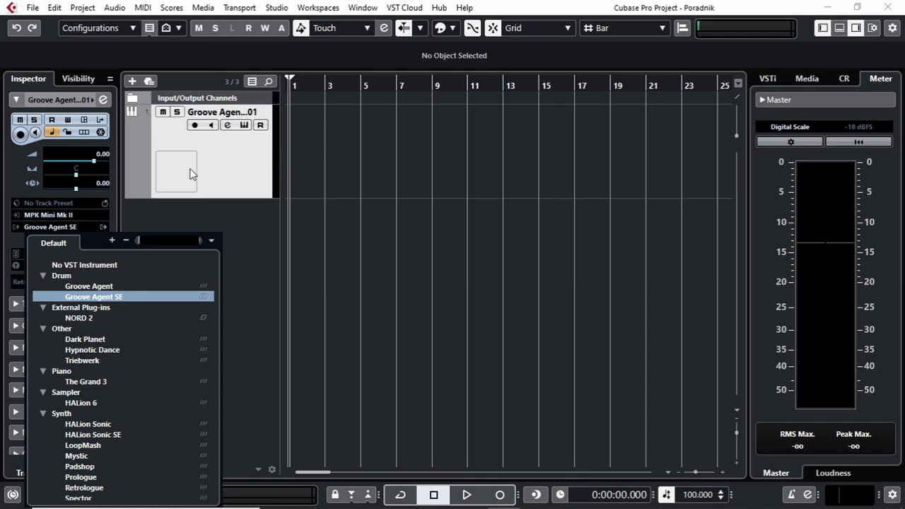
pyautogui.click(118, 298)
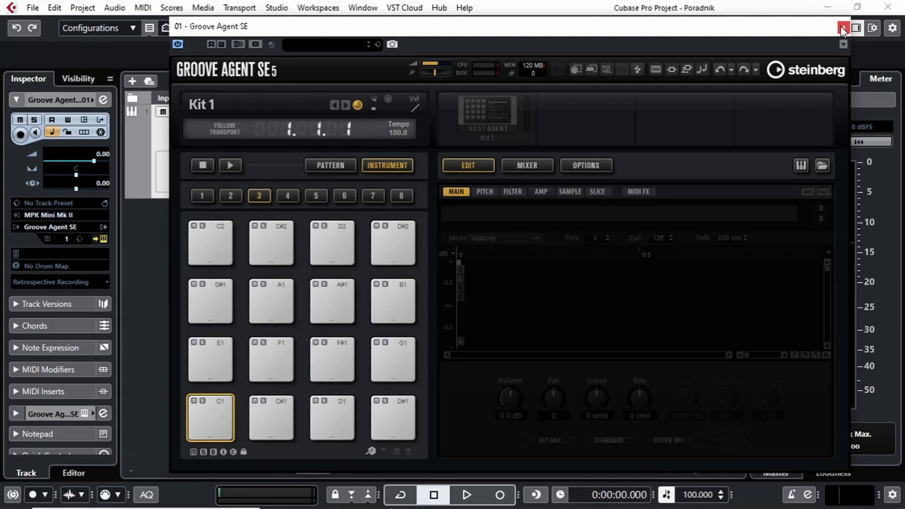
pyautogui.click(843, 28)
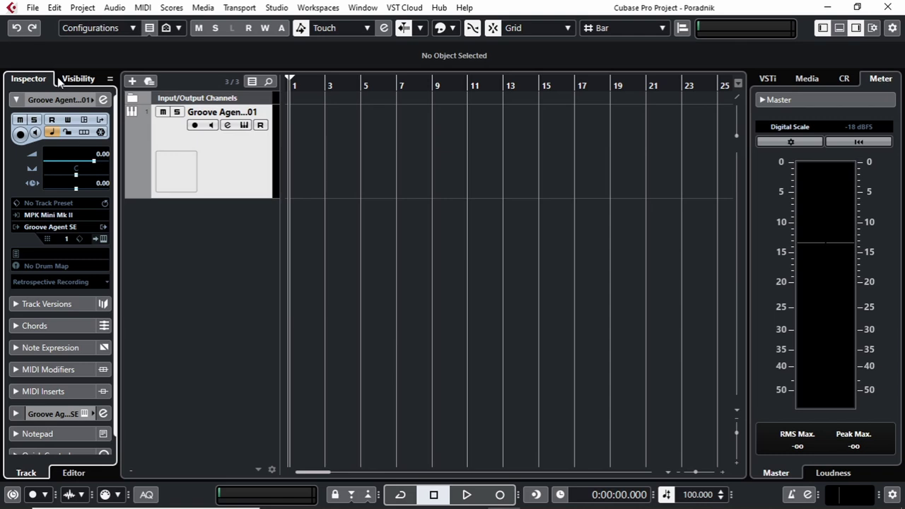
# - Show the instrument channel's audio fader, raise it to 3.89, and reset it to 0.00
pyautogui.click(54, 103)
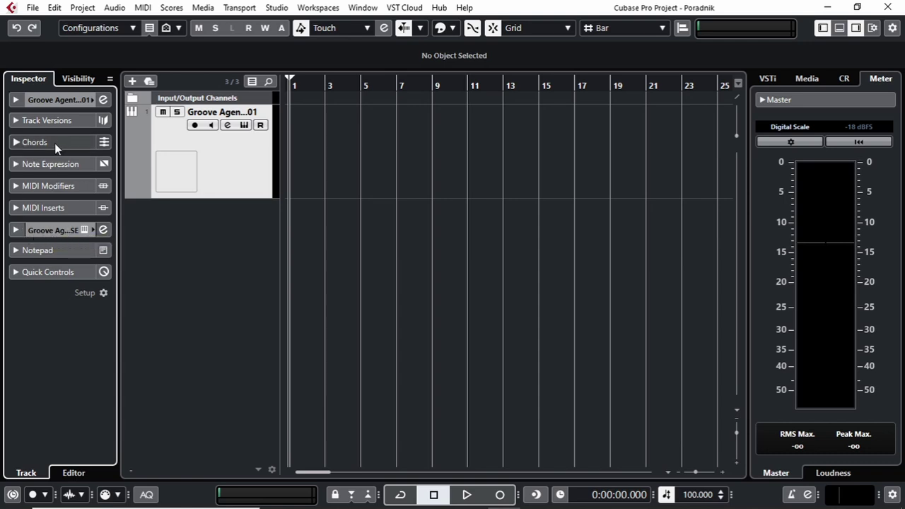
pyautogui.click(55, 236)
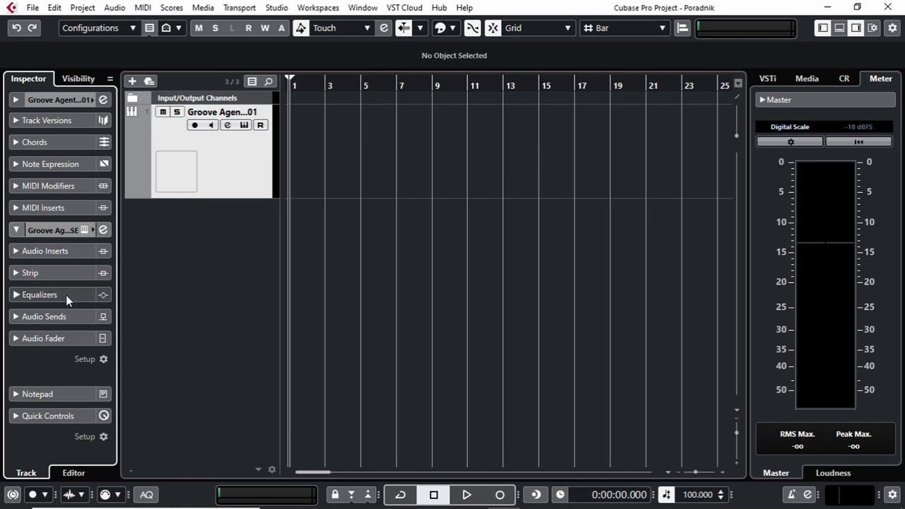
pyautogui.click(74, 340)
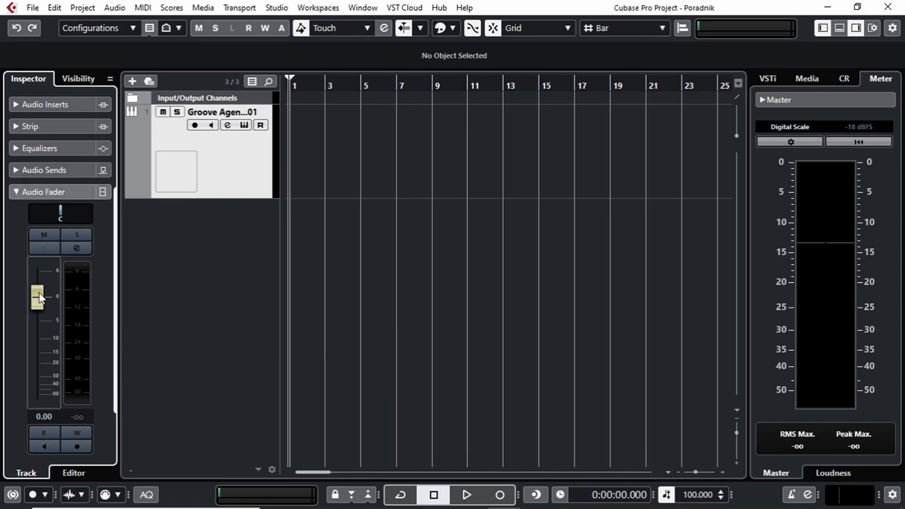
pyautogui.moveTo(39, 297); pyautogui.dragTo(43, 279)
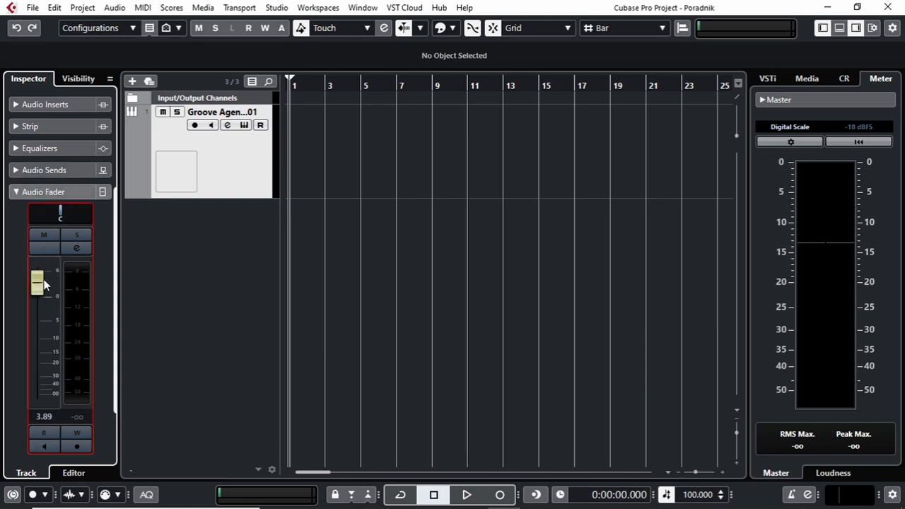
pyautogui.keyDown('ctrl'); pyautogui.click(40, 283); pyautogui.keyUp('ctrl')
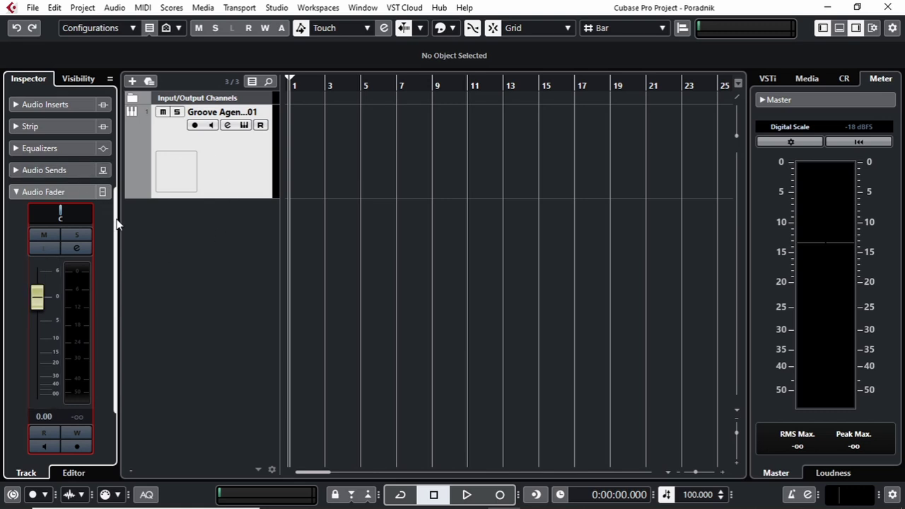
pyautogui.moveTo(116, 225); pyautogui.dragTo(116, 121)
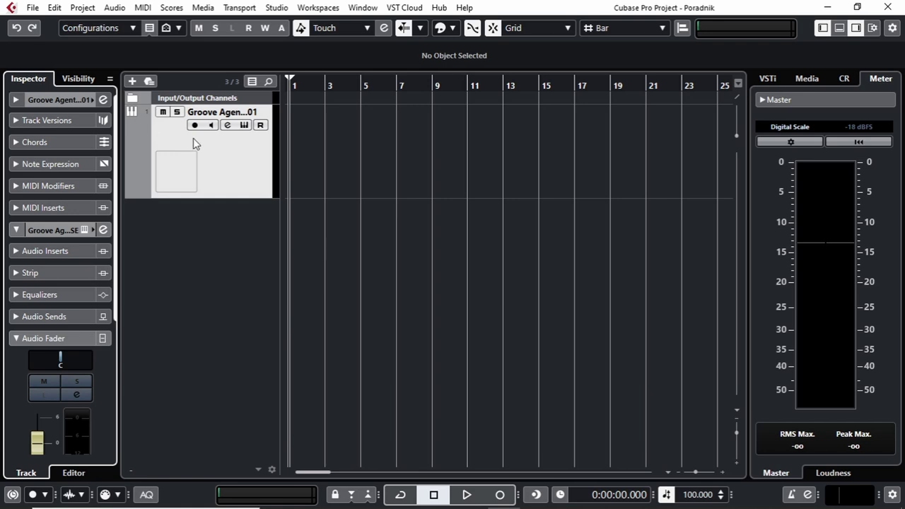
pyautogui.click(239, 150)
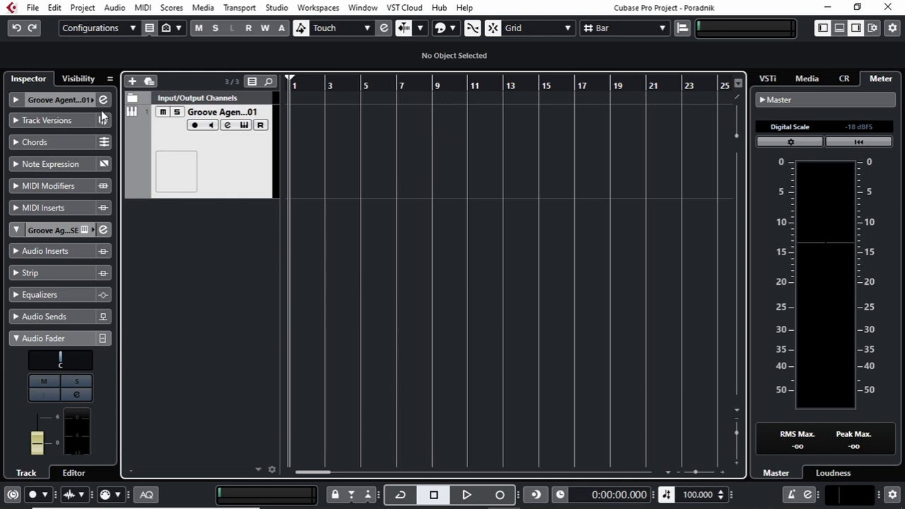
# - View the basic track settings and the channel settings of the Groove Agent SE track, closing both again
pyautogui.click(58, 99)
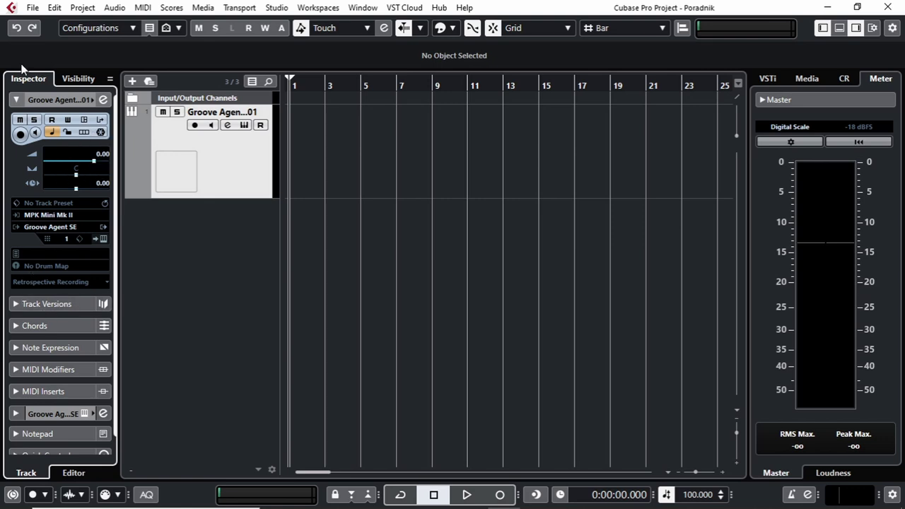
pyautogui.click(45, 100)
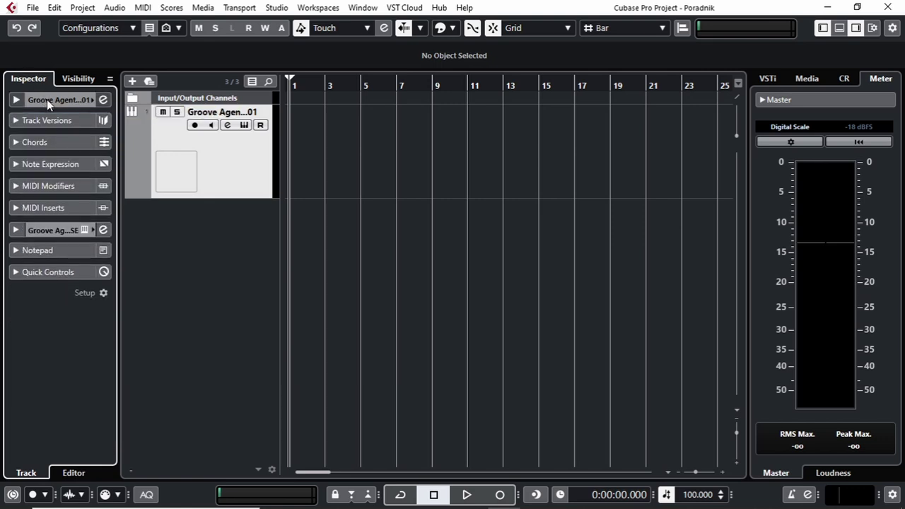
pyautogui.click(104, 101)
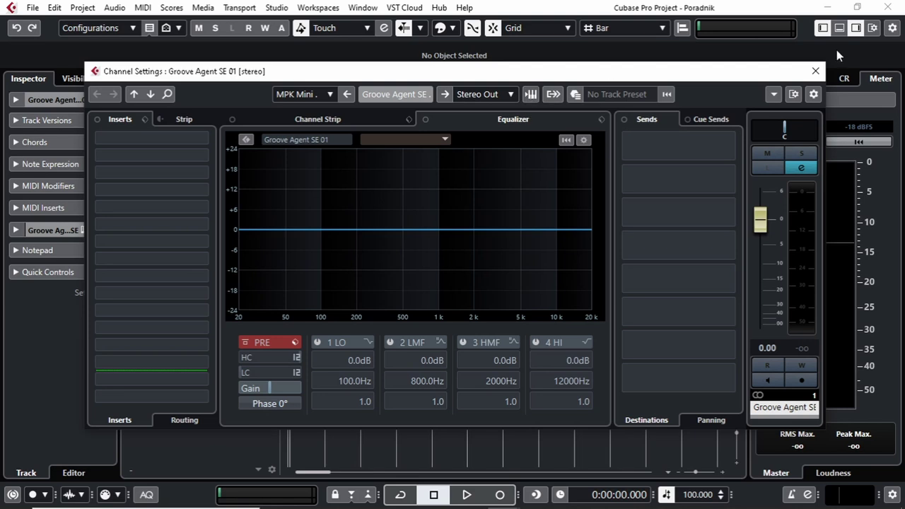
pyautogui.click(817, 72)
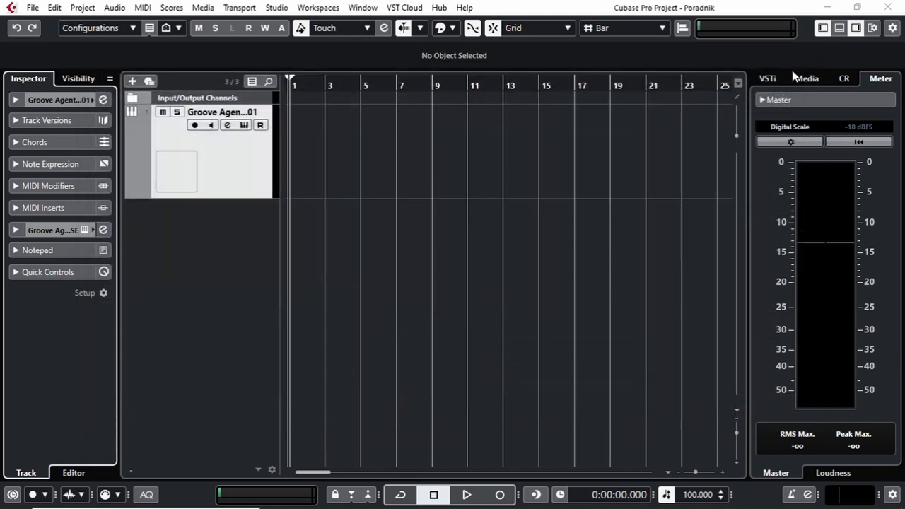
# - Load the Rap/Hip Hop kit Cuts And Wishes into Groove Agent SE and close the instrument's windows
pyautogui.click(244, 125)
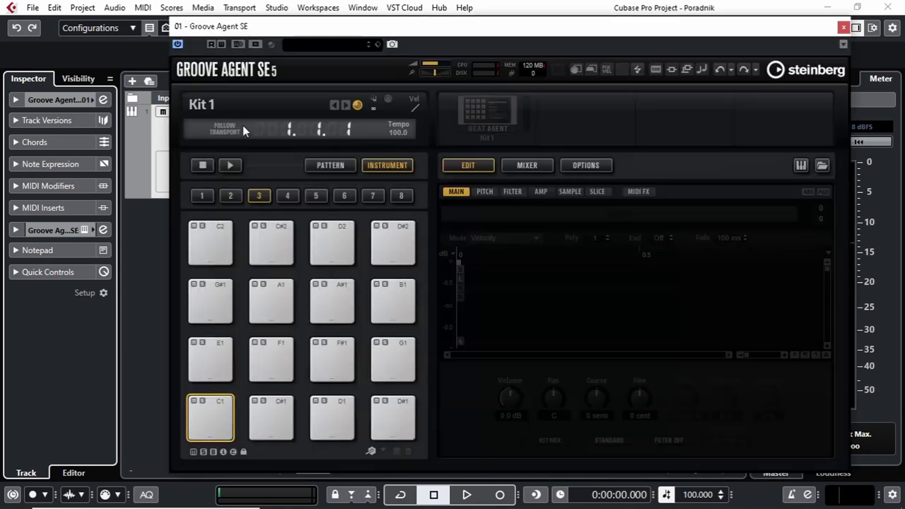
pyautogui.moveTo(582, 33)
pyautogui.mouseDown()
pyautogui.moveTo(584, 81)
pyautogui.moveTo(577, 28)
pyautogui.mouseUp()
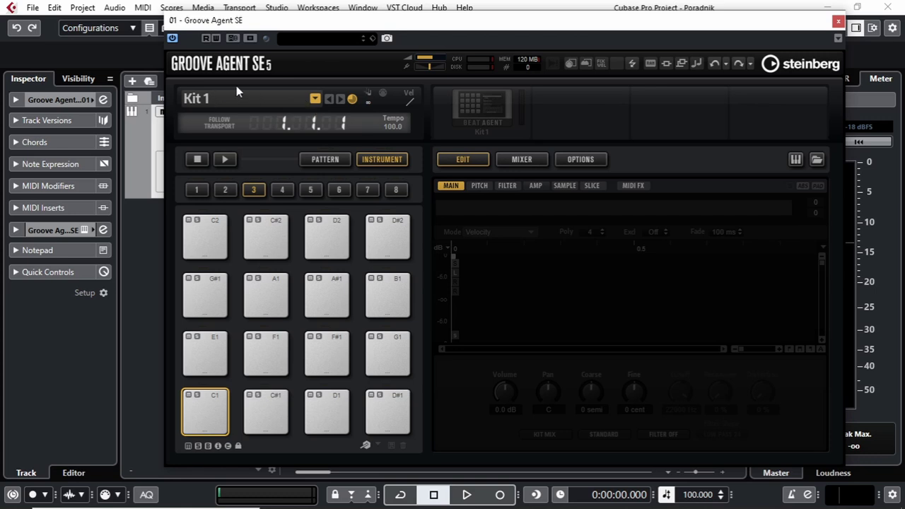
pyautogui.click(317, 39)
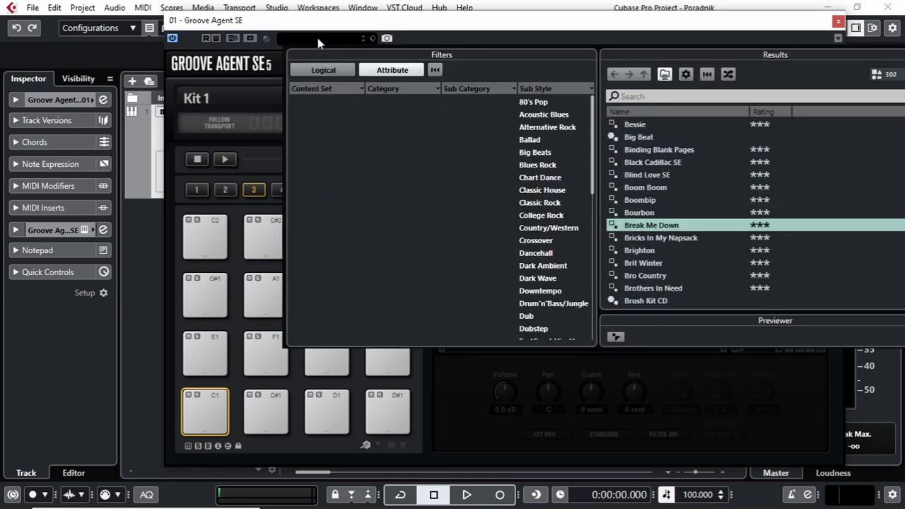
pyautogui.click(776, 37)
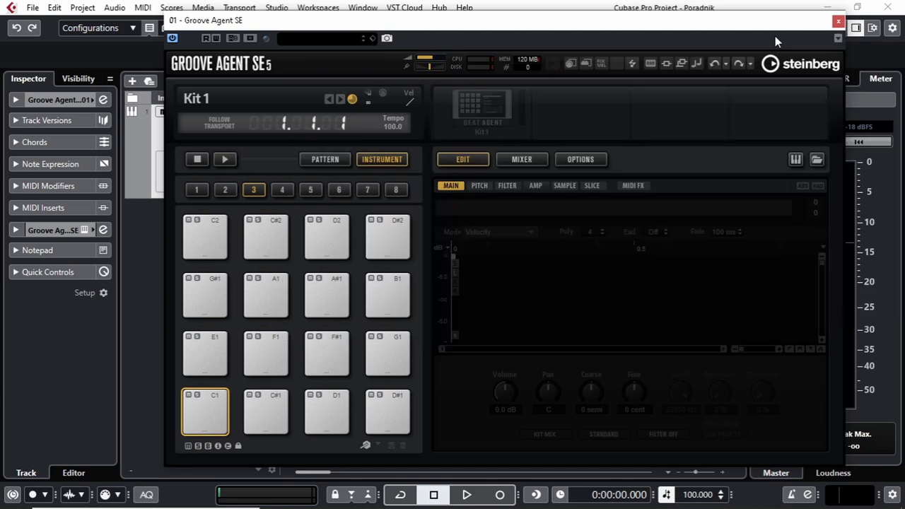
pyautogui.click(469, 131)
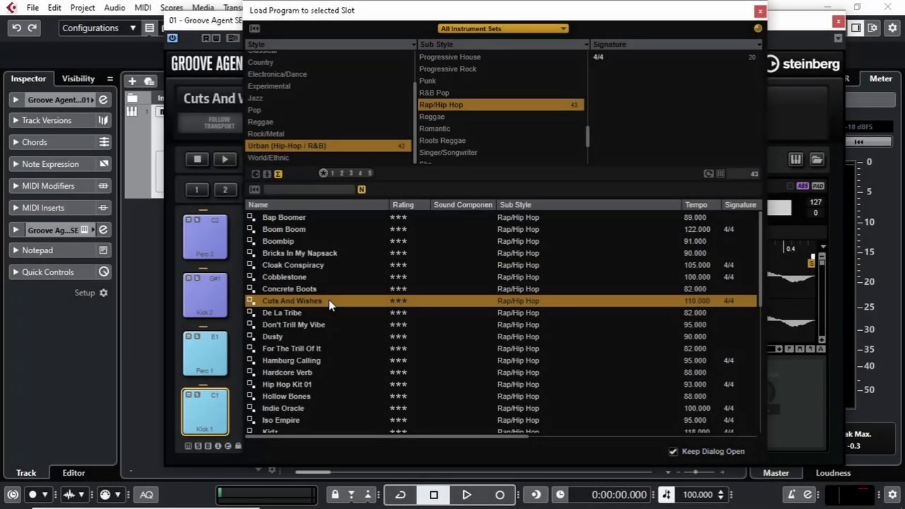
pyautogui.click(290, 304)
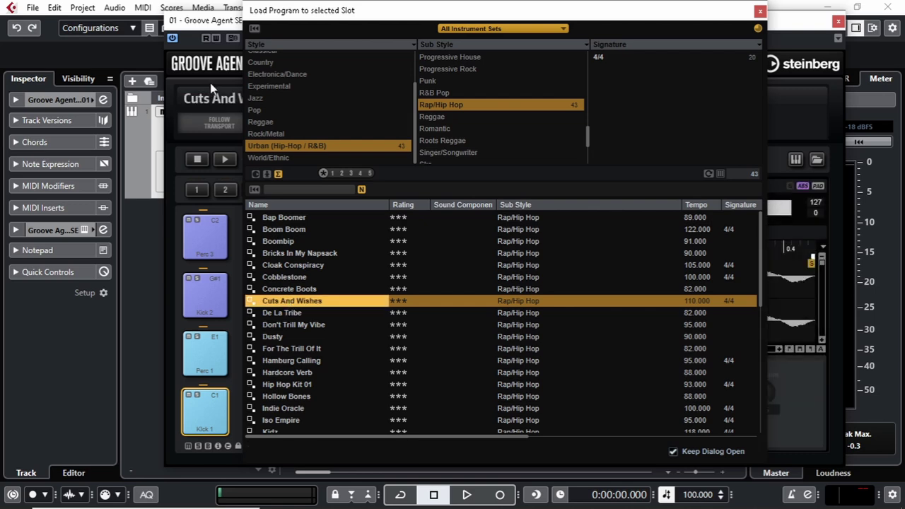
pyautogui.click(761, 11)
pyautogui.click(839, 21)
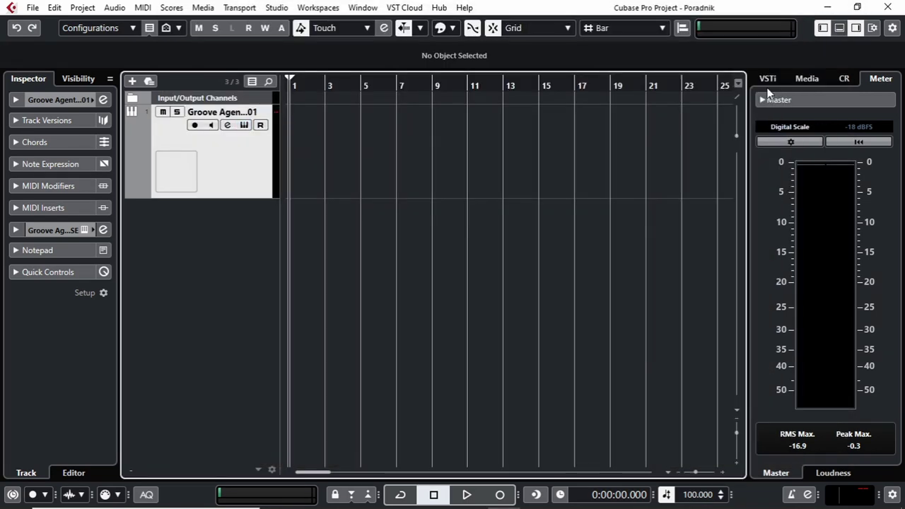
# - Enable monitoring on the Groove Agent SE track and lower its audio fader to -10.4
pyautogui.click(211, 125)
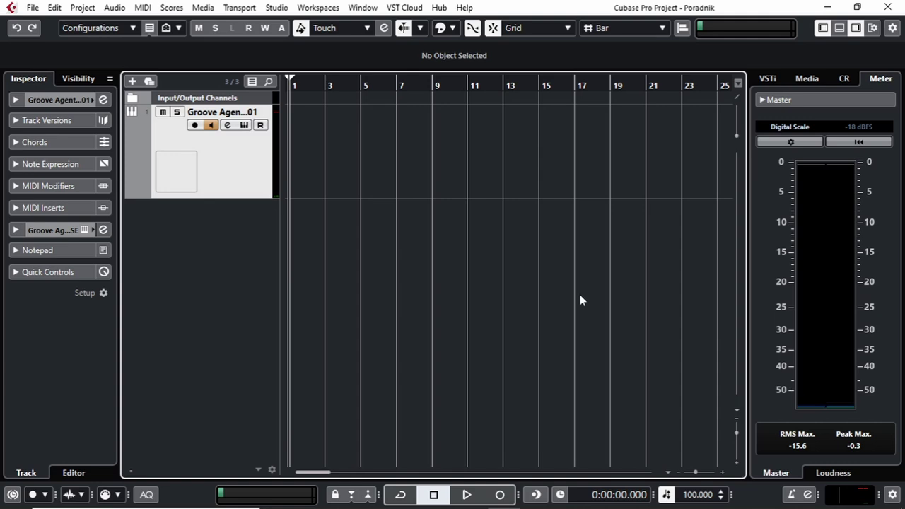
pyautogui.click(41, 228)
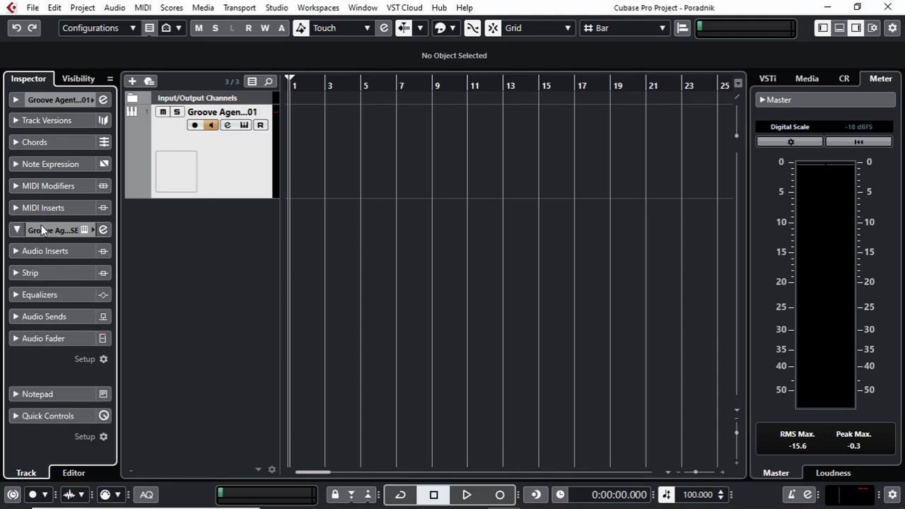
pyautogui.click(56, 338)
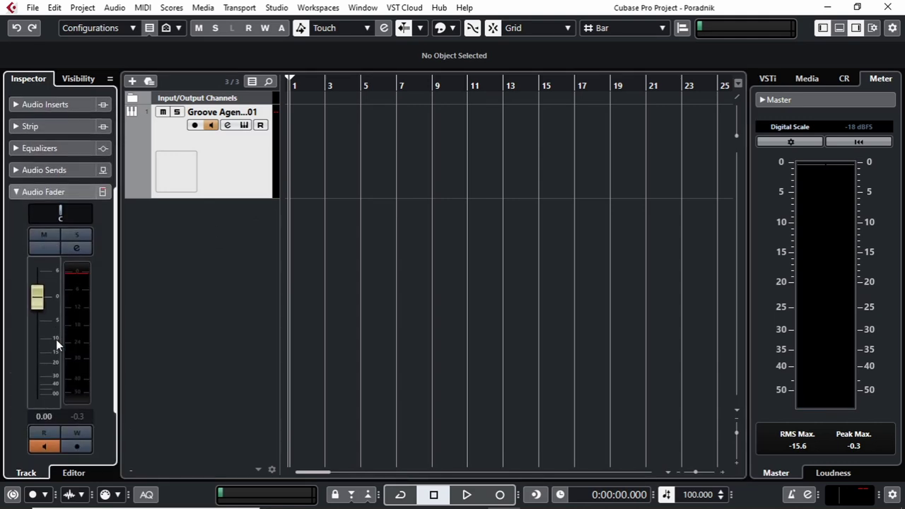
pyautogui.moveTo(37, 302); pyautogui.dragTo(38, 344)
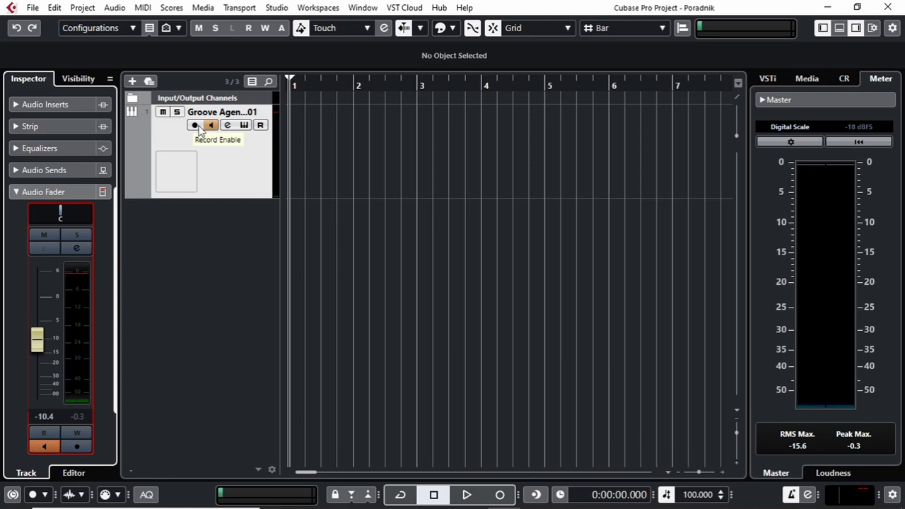
# - Arm the Groove Agent SE track, record a drum part about seven bars long from bar 1, and return to the project start
pyautogui.click(194, 125)
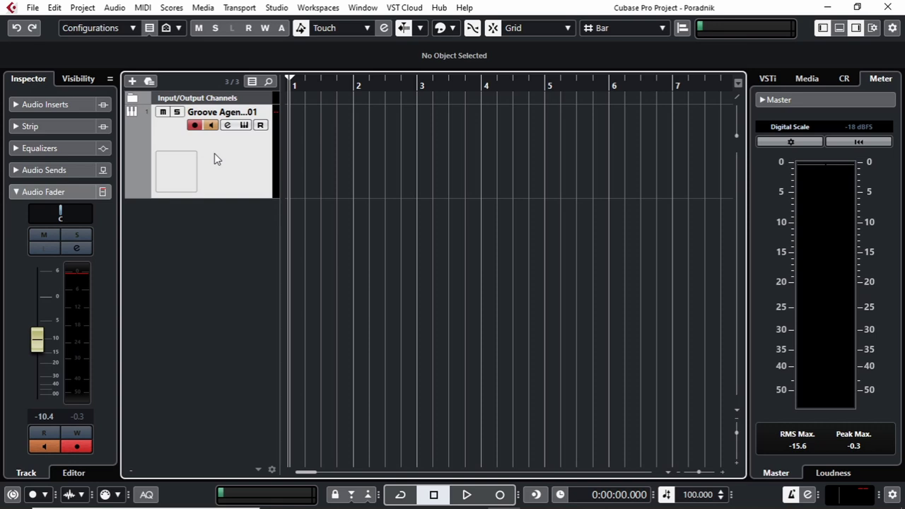
pyautogui.press('KP_Multiply')
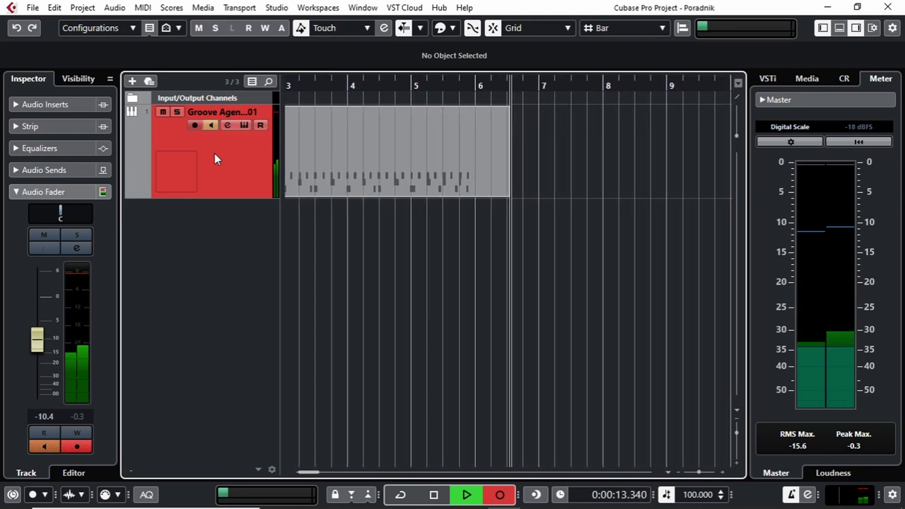
pyautogui.click(214, 158)
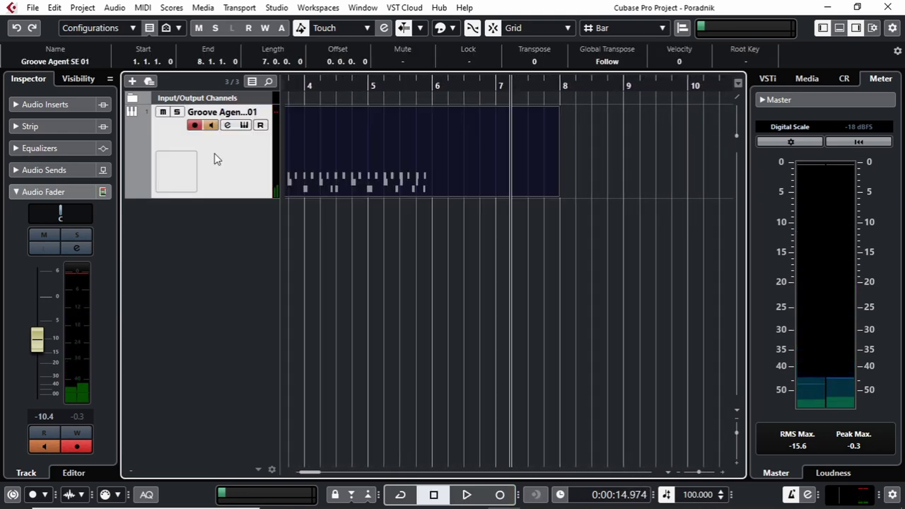
pyautogui.press('space')
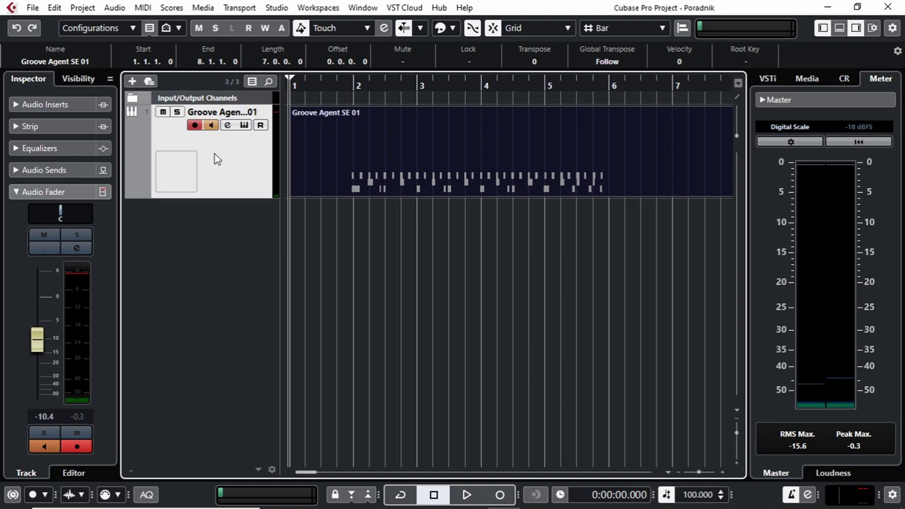
# - Turn off monitoring and record enable on the Groove Agent SE track
pyautogui.press('g')
pyautogui.press('g')
pyautogui.press('g')
pyautogui.press('g')
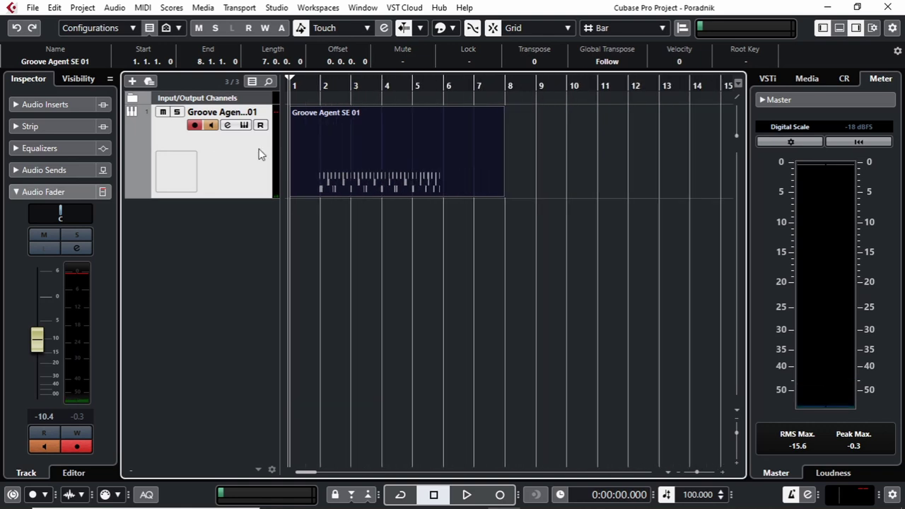
pyautogui.click(212, 127)
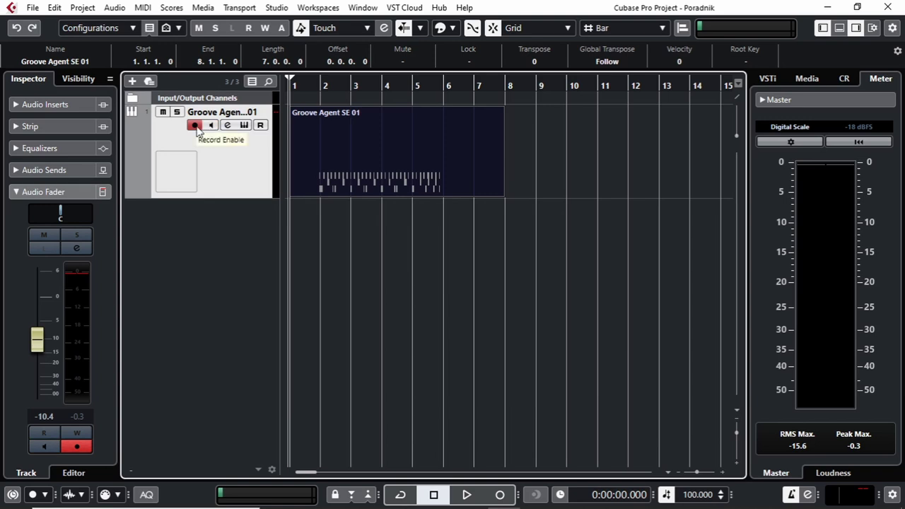
pyautogui.click(196, 126)
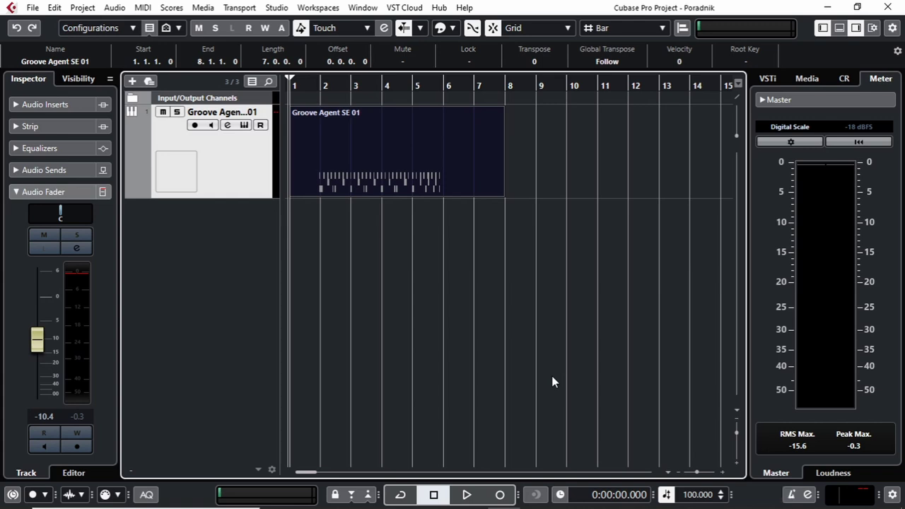
# - Play back the recorded drum part and return the cursor to the project start
pyautogui.press('space')
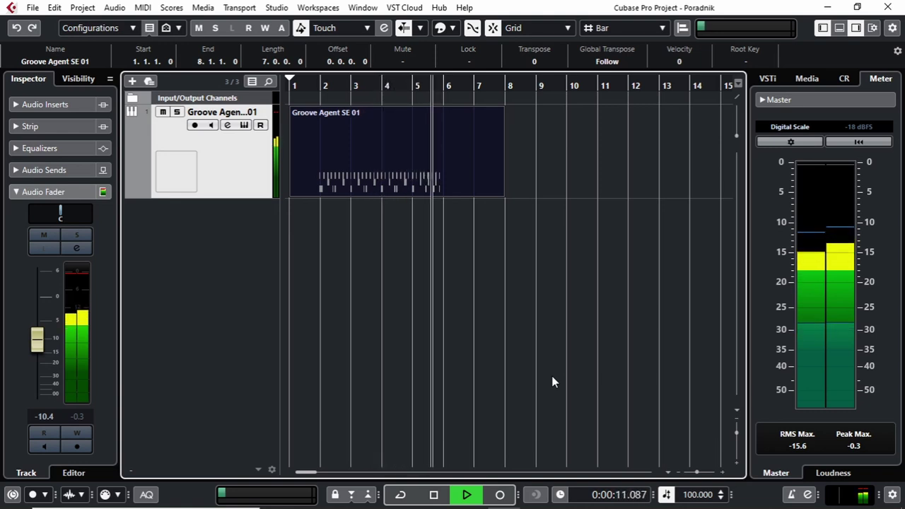
pyautogui.press('space')
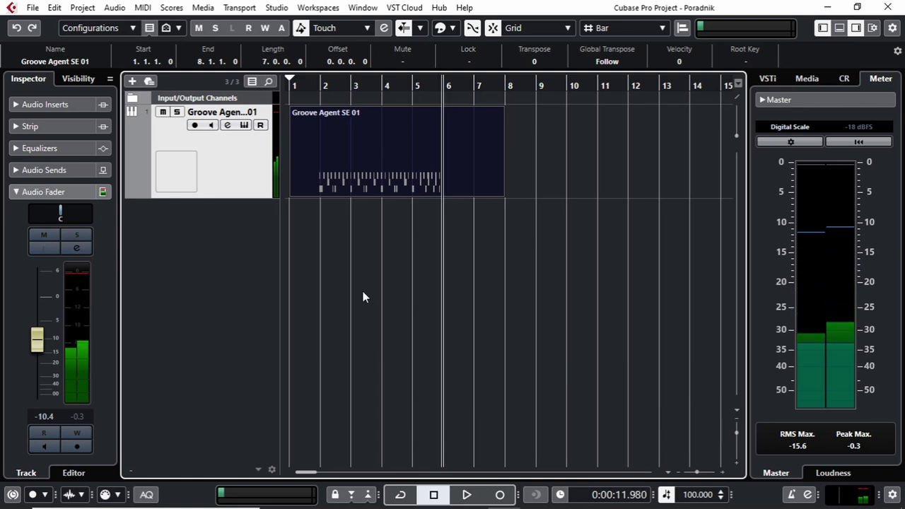
pyautogui.press('Home')
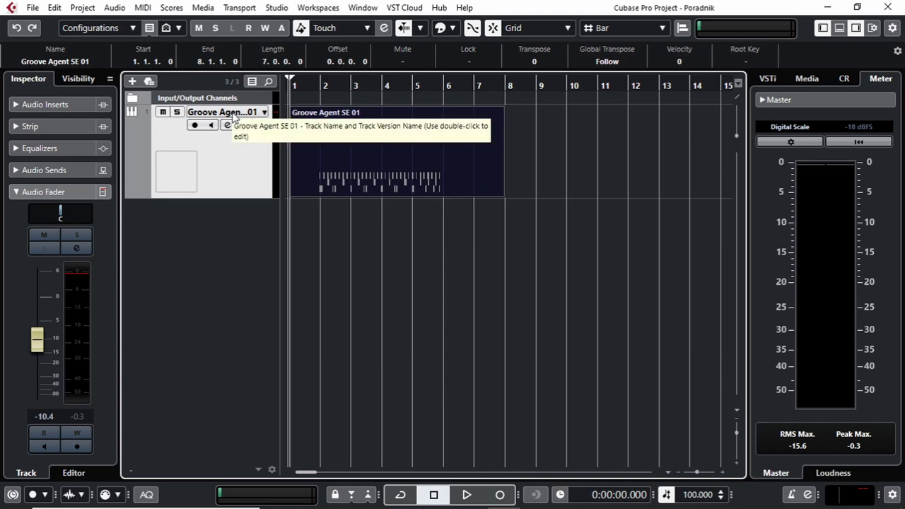
# - Rename the Groove Agent SE track as Drum
pyautogui.doubleClick(249, 113)
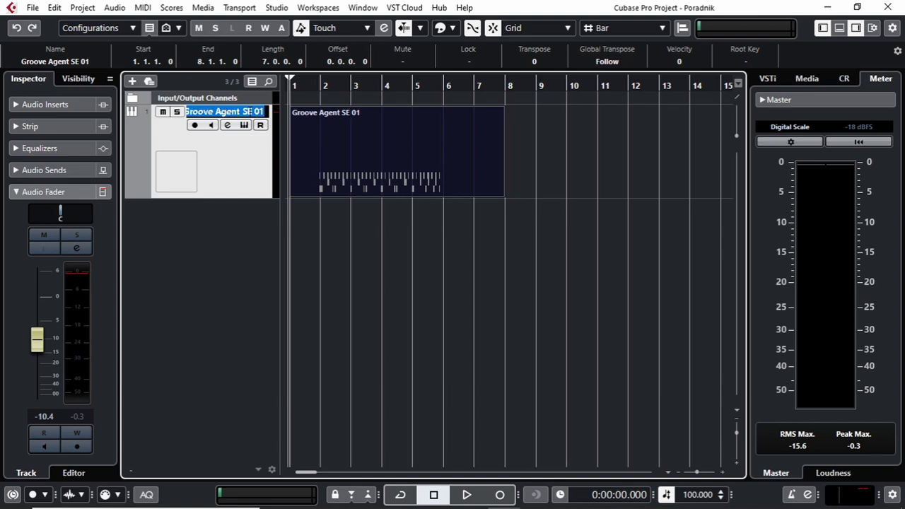
pyautogui.press('BackSpace')
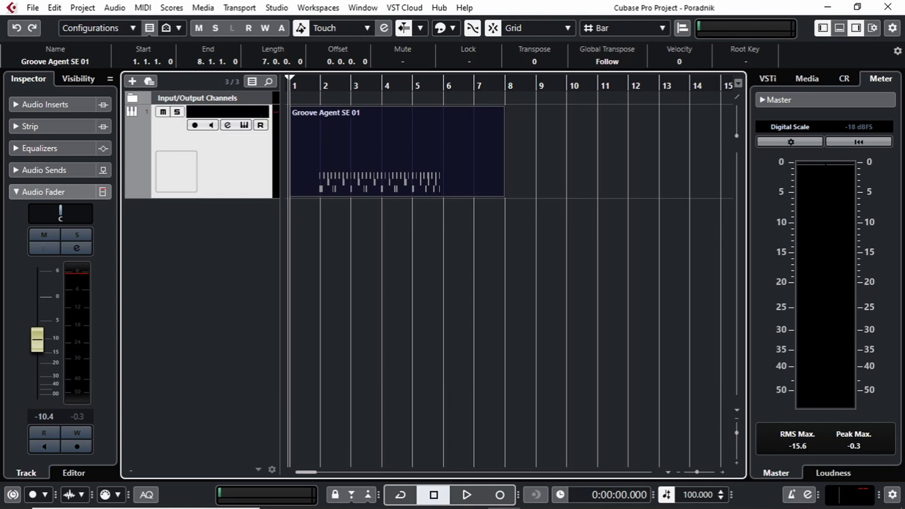
pyautogui.press('Escape')
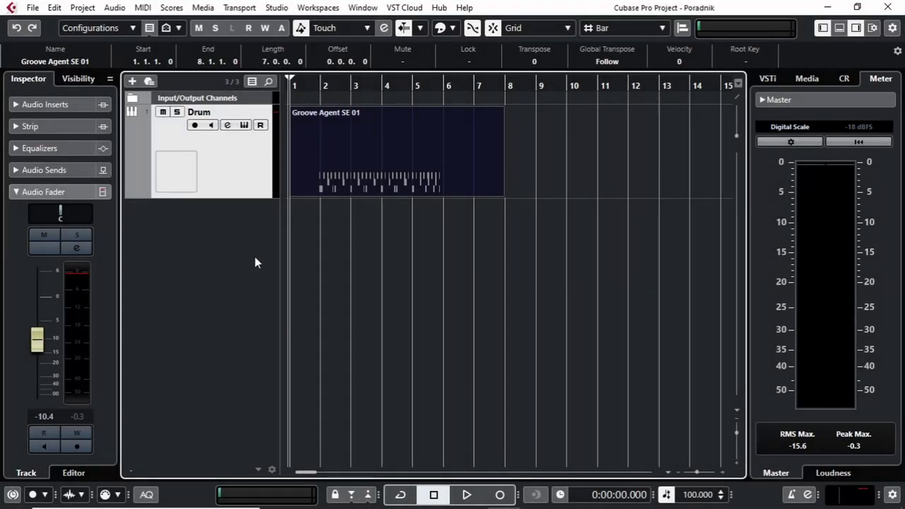
# - Add one MIDI track named Bas below the Drum track
pyautogui.rightClick(236, 191)
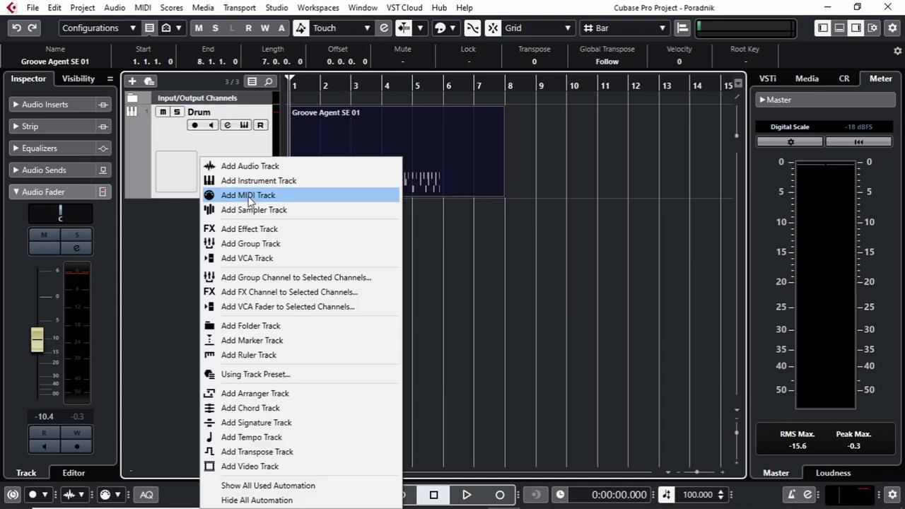
pyautogui.click(247, 194)
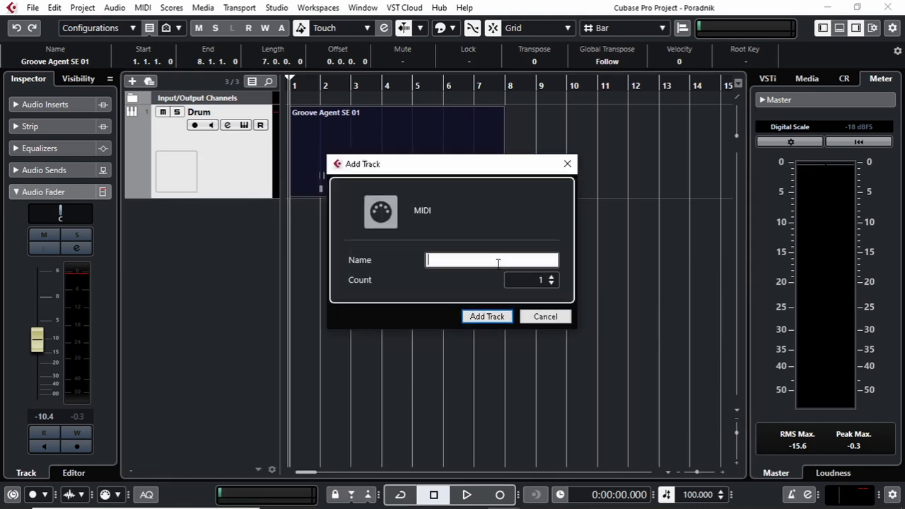
pyautogui.write('Bas')
pyautogui.press('Return')
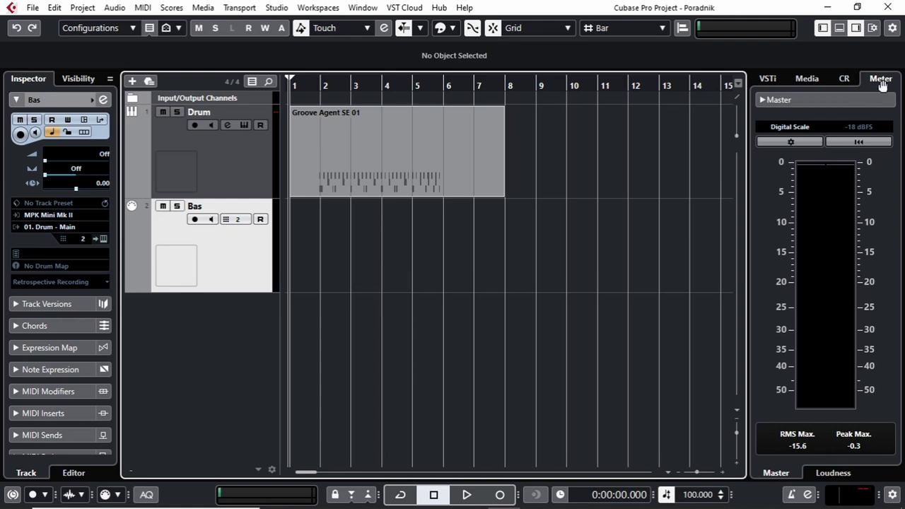
# - Add HALion Sonic SE as a rack instrument without creating an assigned MIDI track, and close its window
pyautogui.click(768, 80)
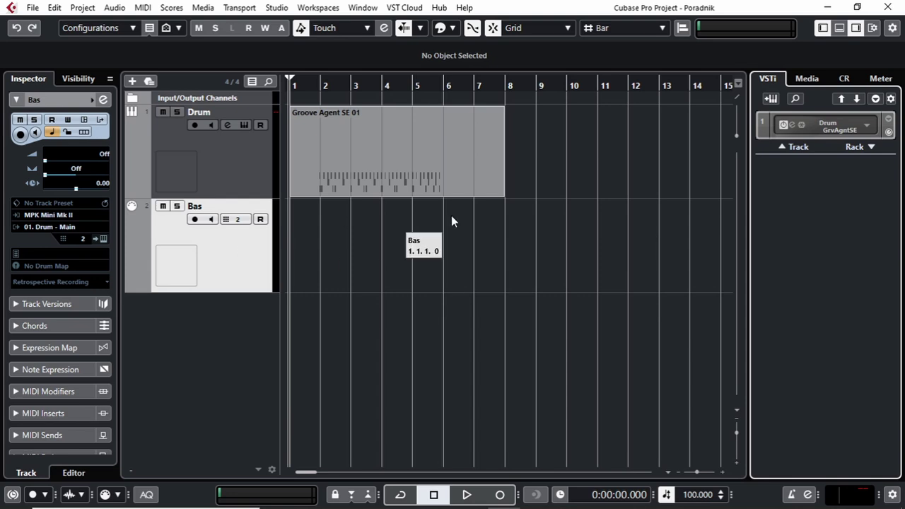
pyautogui.click(872, 147)
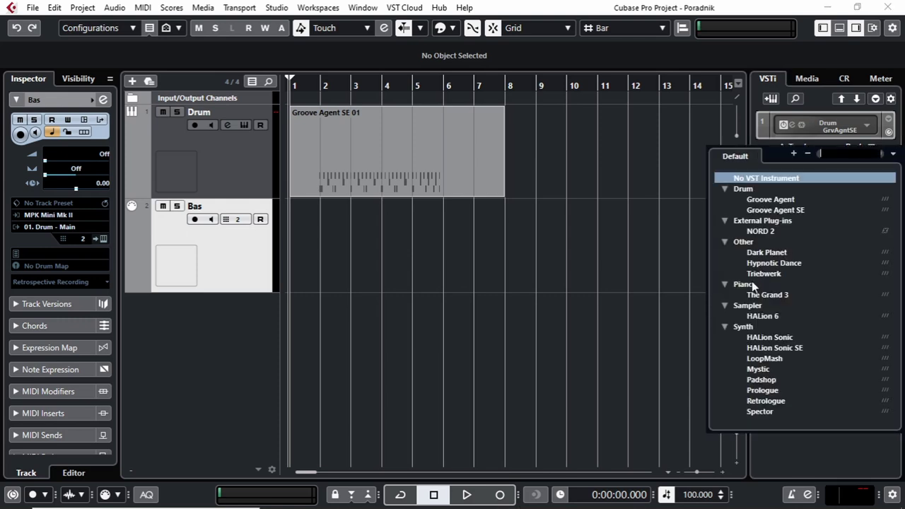
pyautogui.click(783, 348)
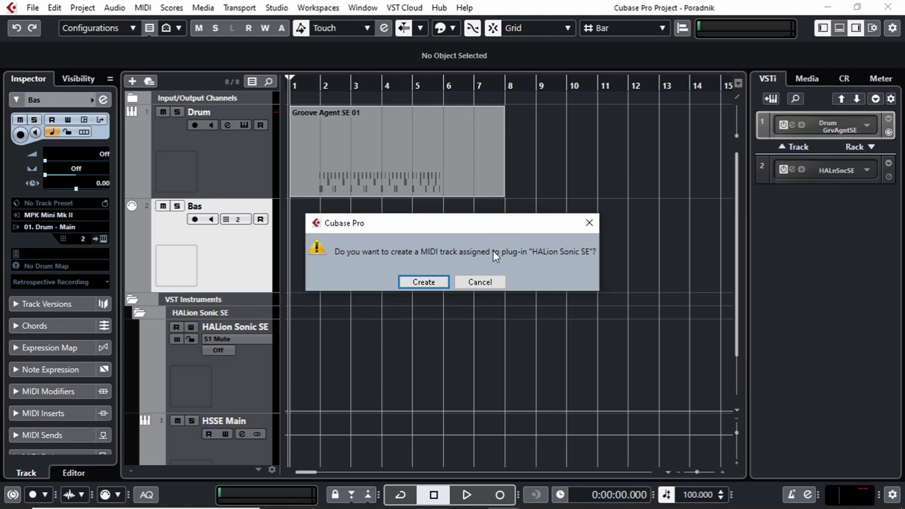
pyautogui.click(480, 282)
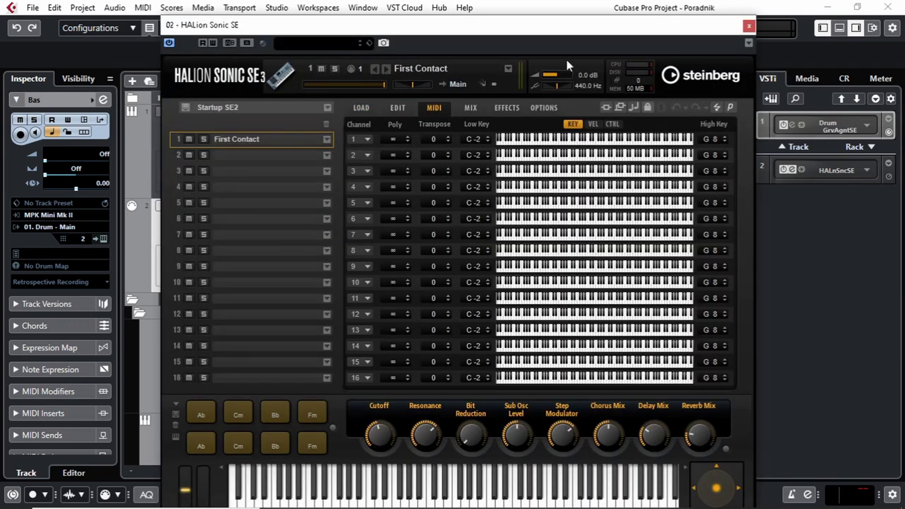
pyautogui.click(750, 26)
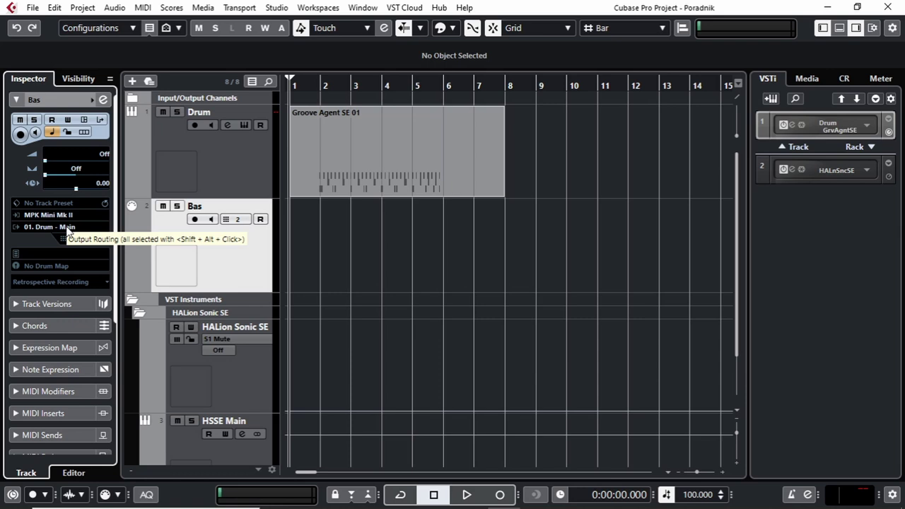
# - Route the Bas track's output to 02. HALion Sonic SE - MIDI and open that instrument's editor
pyautogui.click(68, 227)
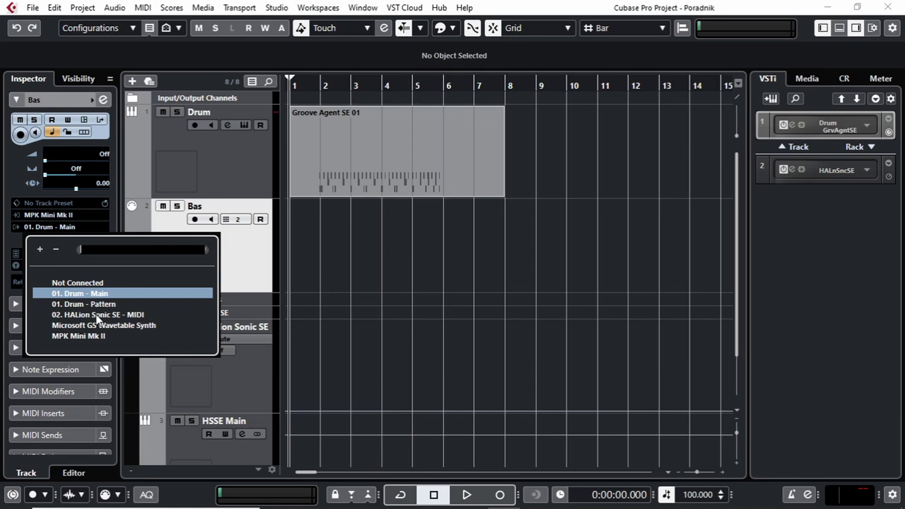
pyautogui.click(88, 314)
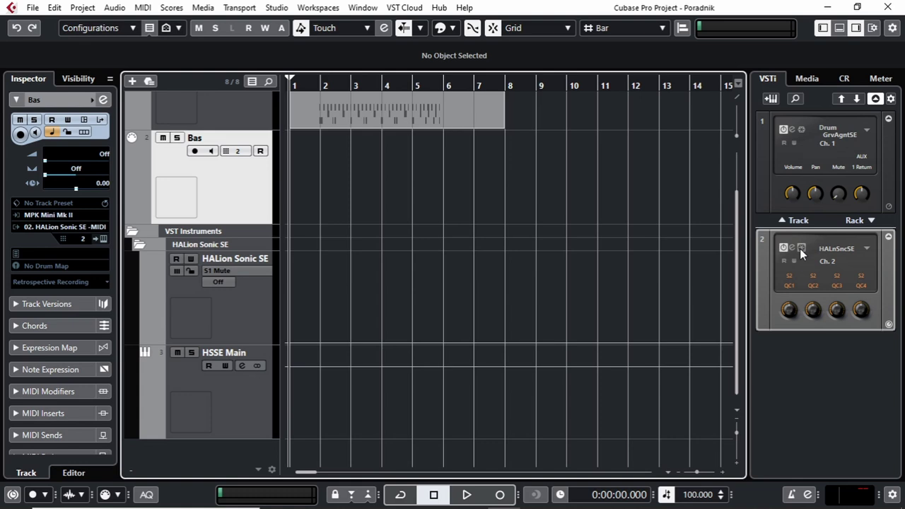
pyautogui.click(792, 247)
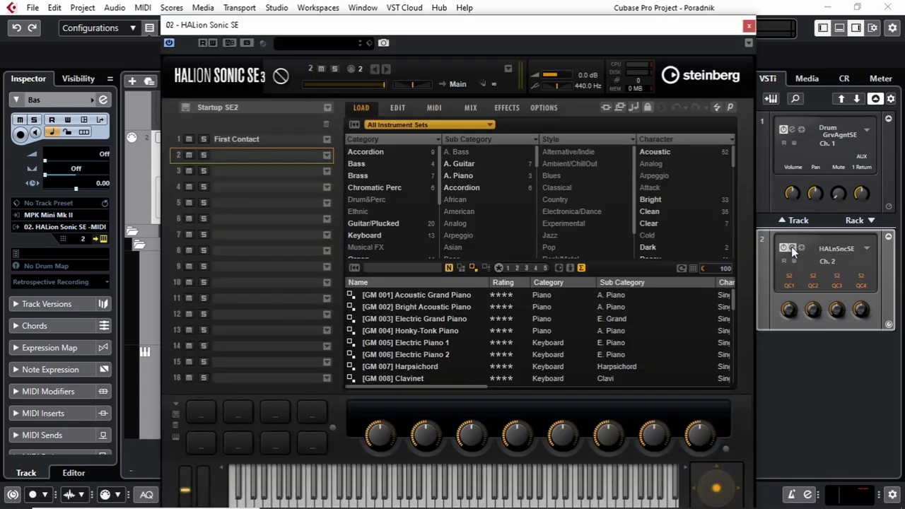
# - Load Dark Basic into slot 1 of HALion Sonic SE for the Bas track on MIDI channel 1, and close the editor
pyautogui.moveTo(489, 21); pyautogui.dragTo(489, 1)
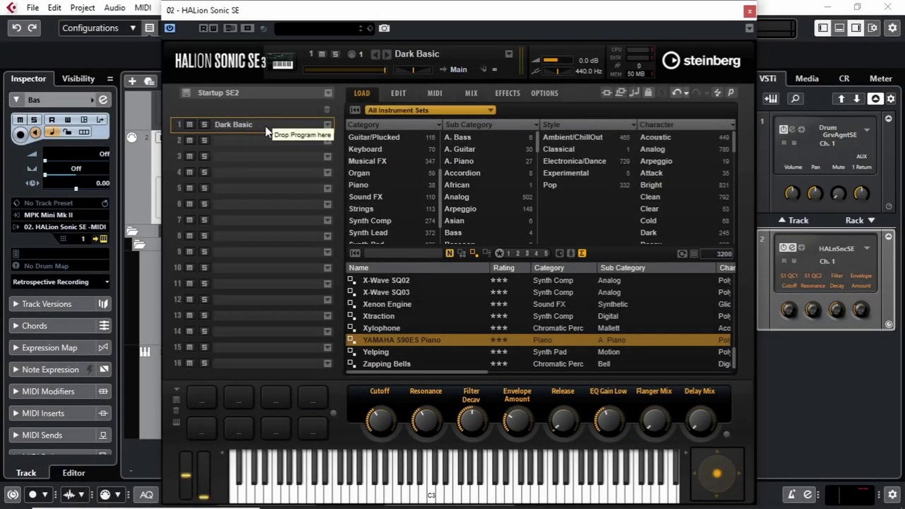
pyautogui.click(750, 11)
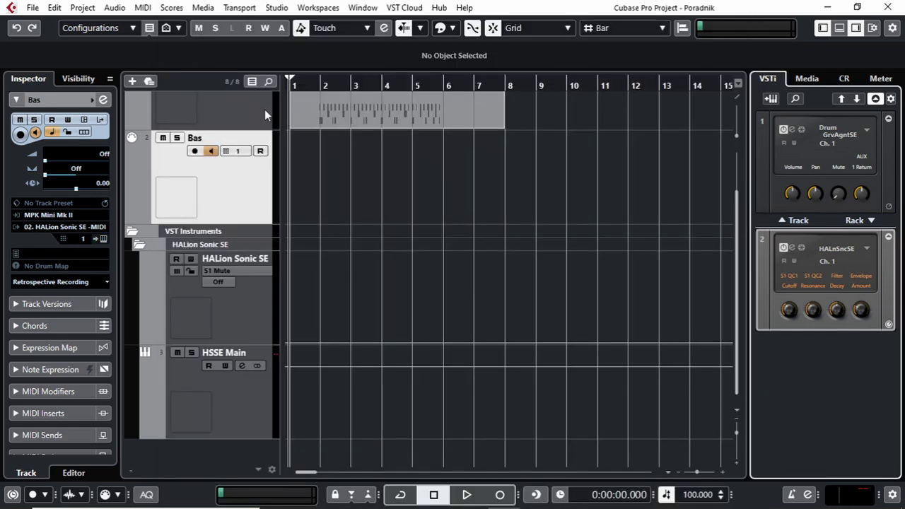
# - Set the Bas track's MIDI channel to 2 and compare it with the program slots in the HALion Sonic SE editor
pyautogui.click(239, 153)
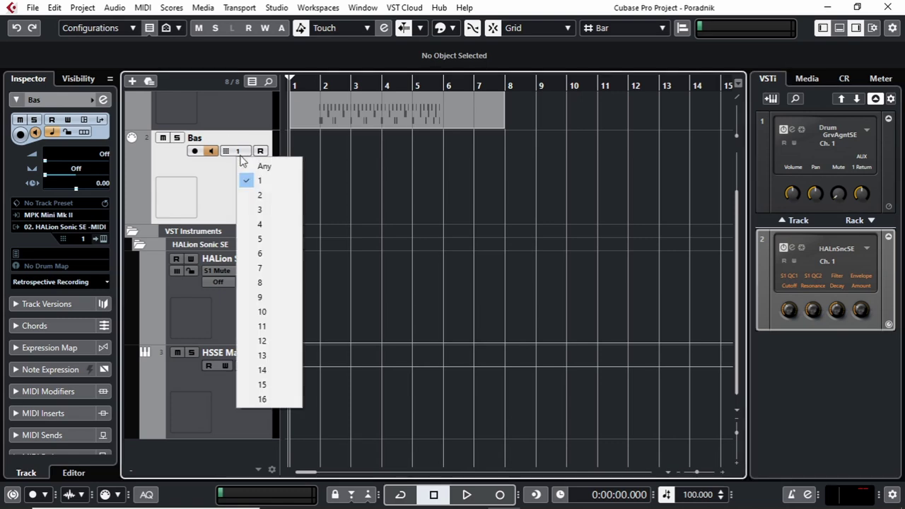
pyautogui.click(256, 196)
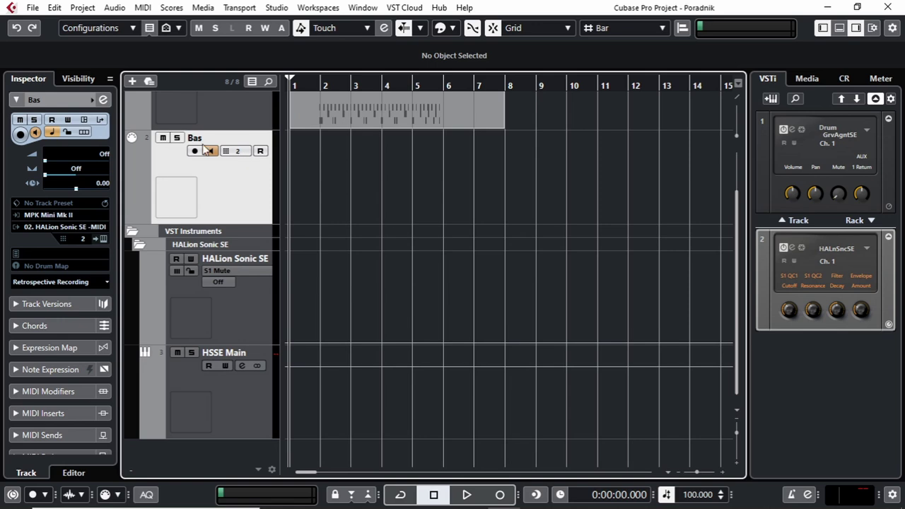
pyautogui.click(793, 249)
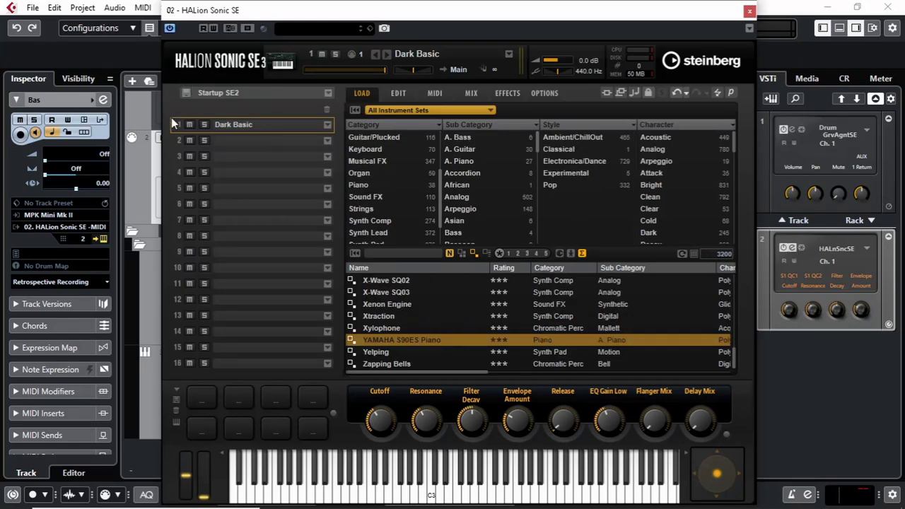
pyautogui.click(749, 11)
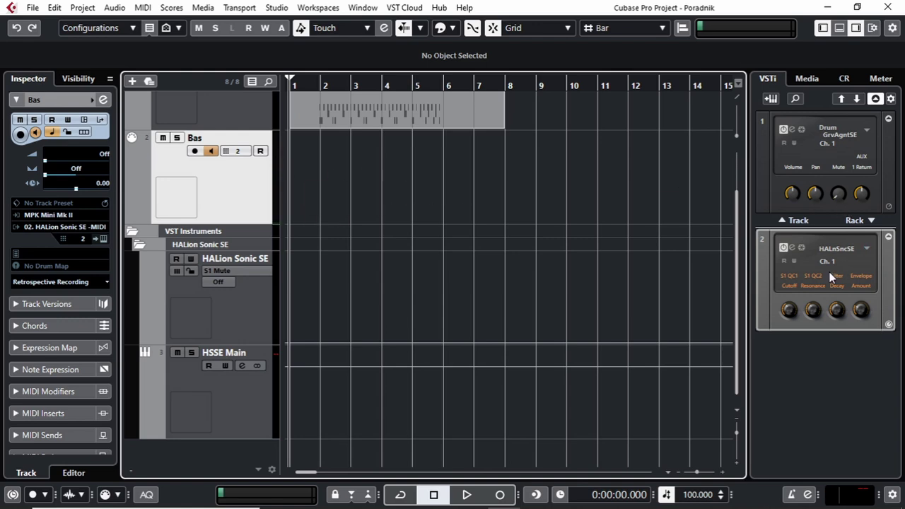
# - Set the Bas track's MIDI channel back to 1 and check the matching slot in the HALion Sonic SE editor
pyautogui.click(240, 151)
pyautogui.click(251, 184)
pyautogui.click(793, 247)
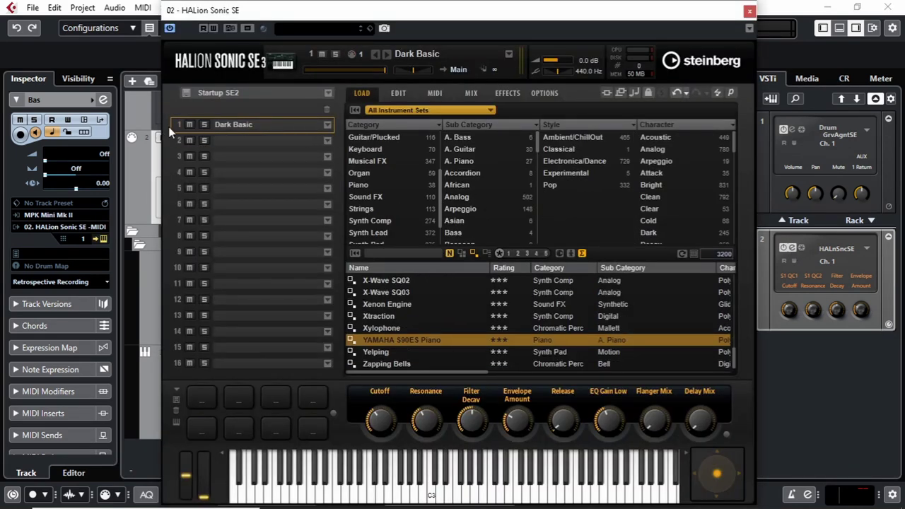
pyautogui.click(750, 10)
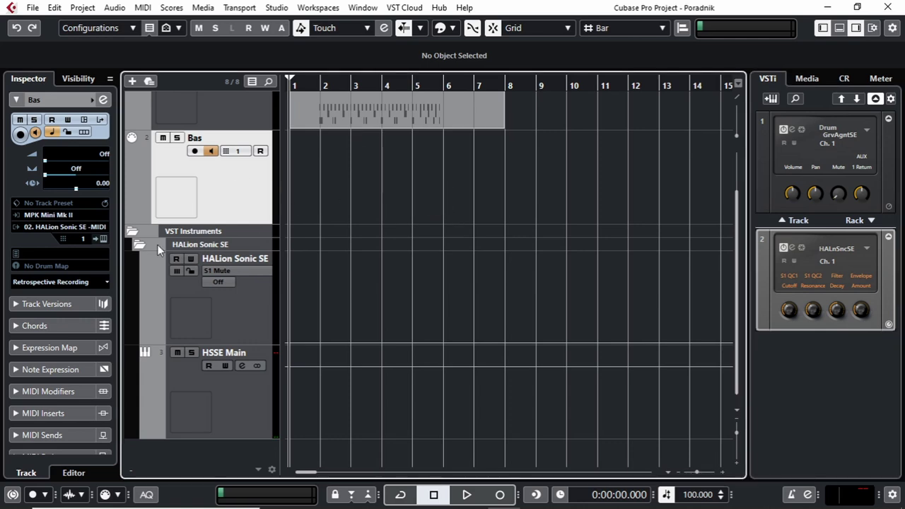
# - Collapse the HALion Sonic SE and VST Instruments folders in the track list
pyautogui.click(140, 245)
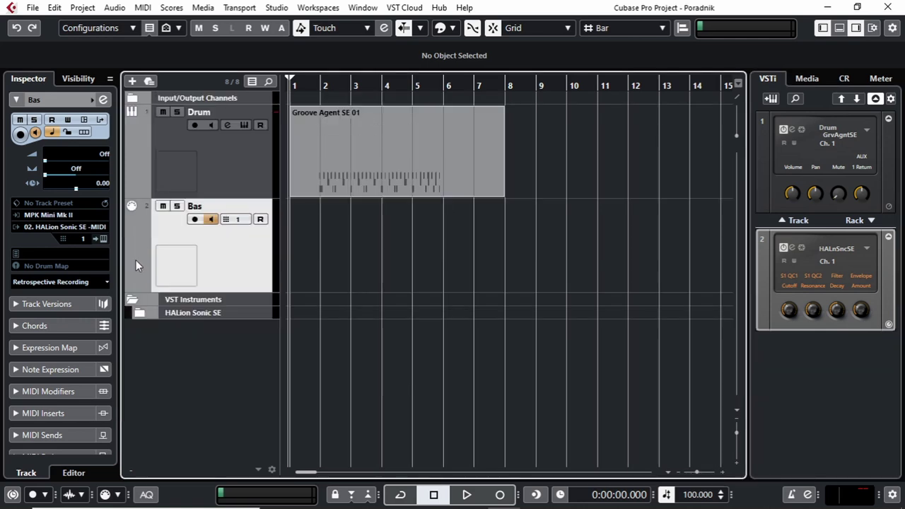
pyautogui.click(132, 299)
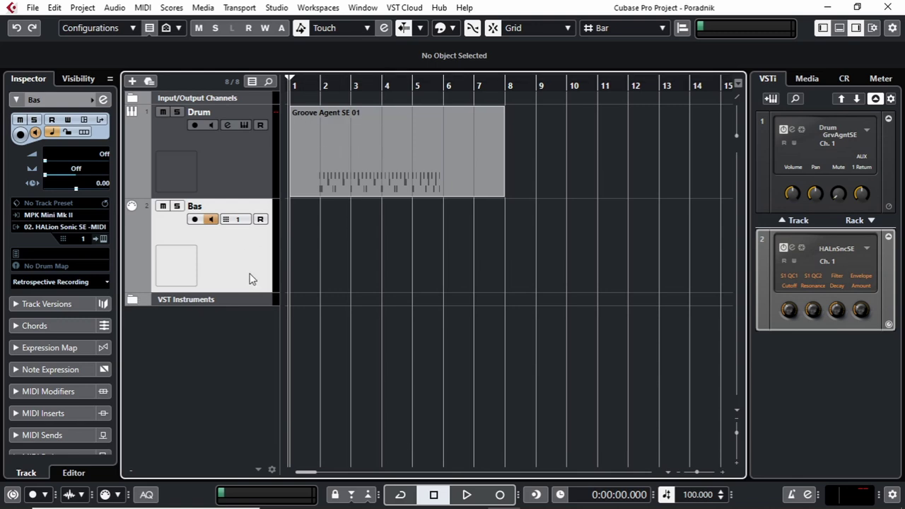
pyautogui.click(228, 167)
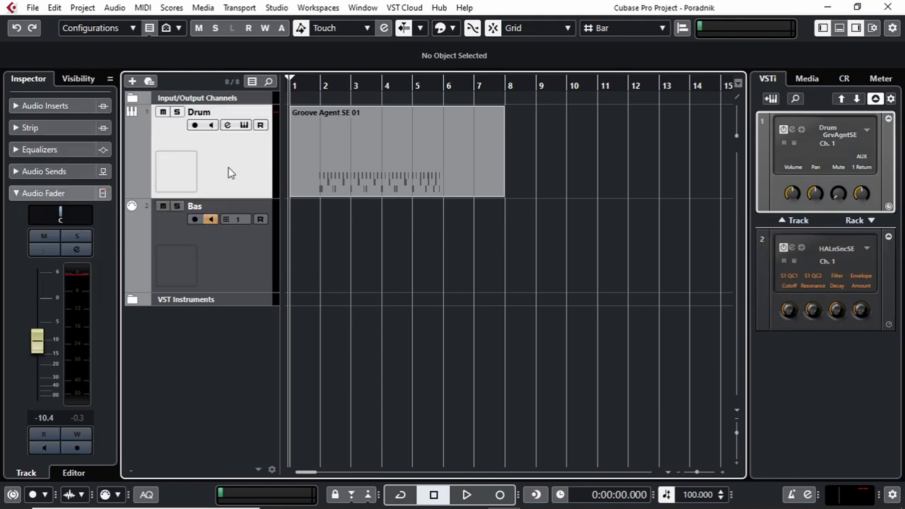
# - Record-enable the Bas track and record a bass part over the drums from bar 1 to bar 7
pyautogui.click(219, 256)
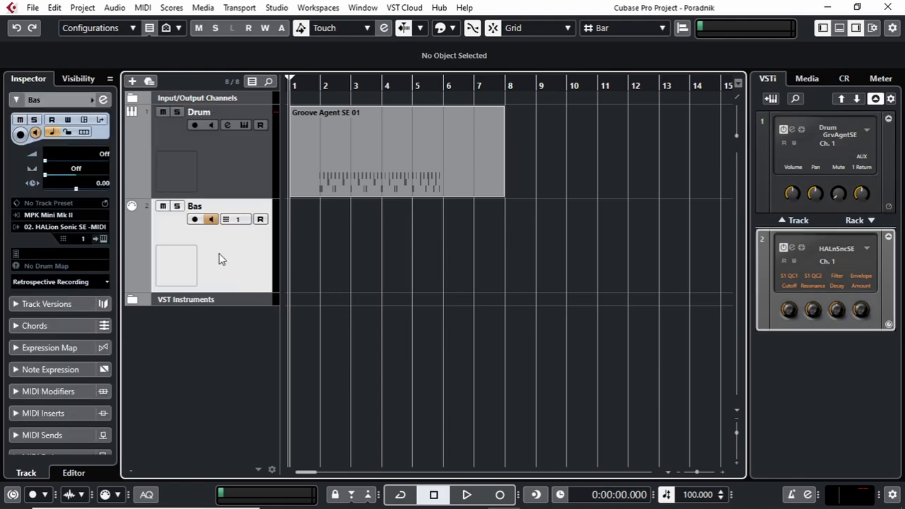
pyautogui.click(194, 220)
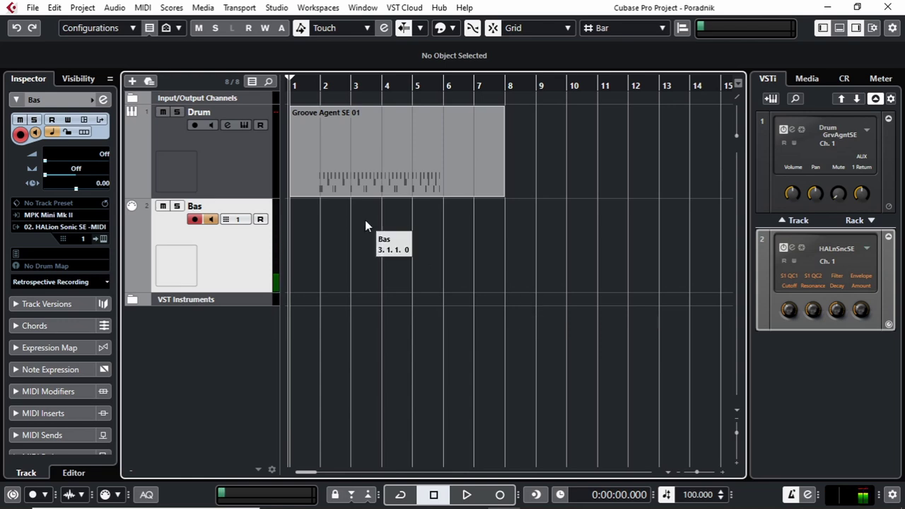
pyautogui.press('KP_Multiply')
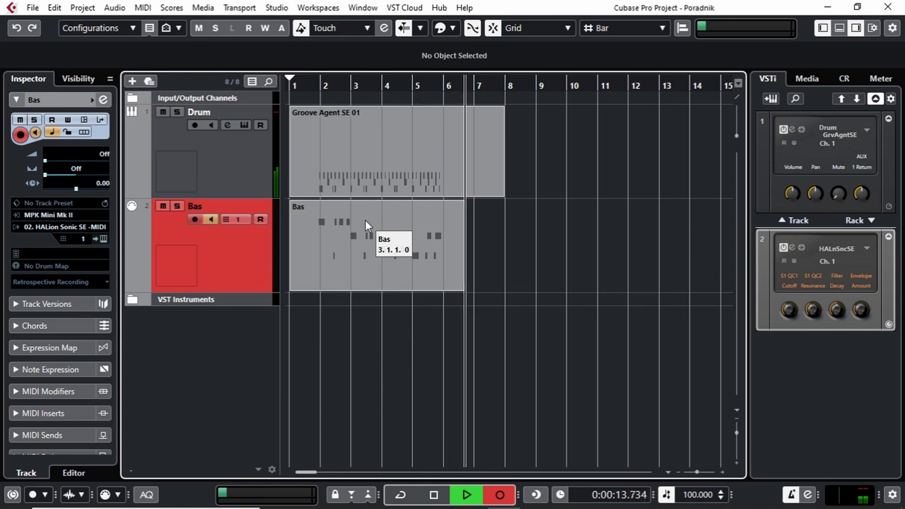
pyautogui.press('space')
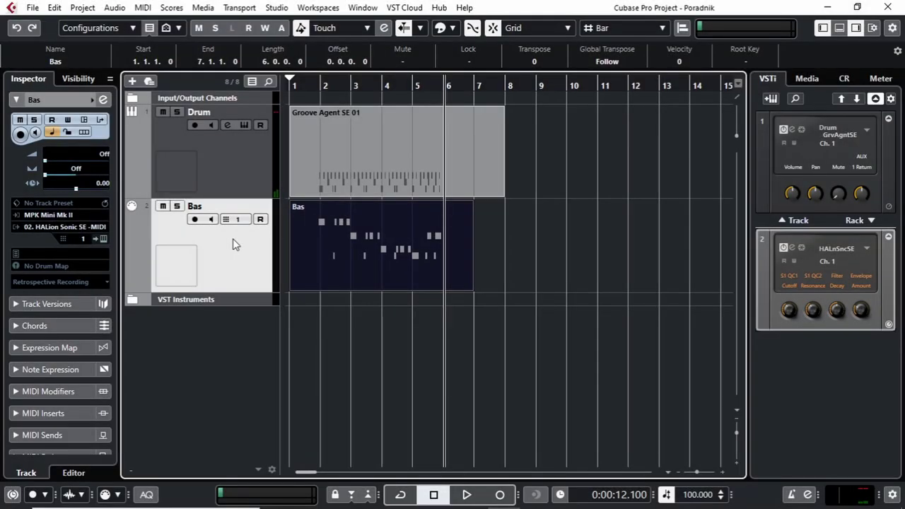
# - Return the cursor to the project start and shorten the Groove Agent SE 01 part to end at bar 7
pyautogui.press('Home')
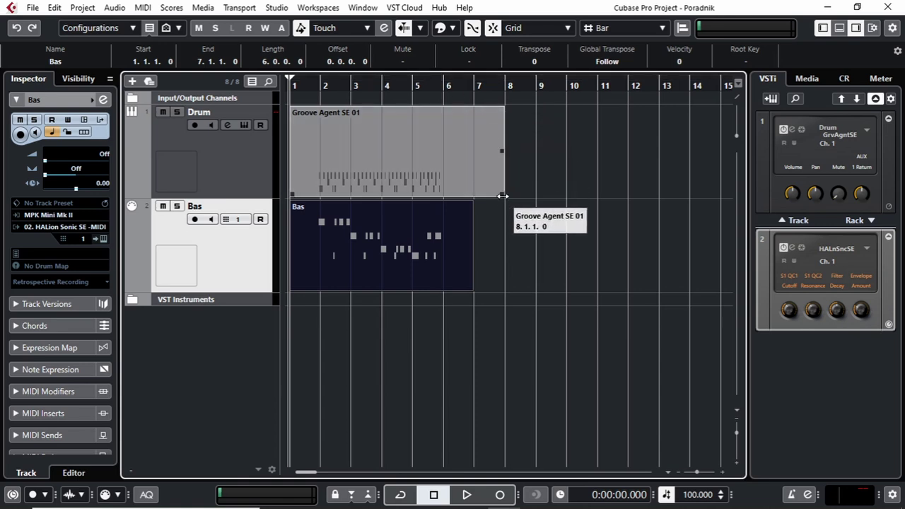
pyautogui.moveTo(503, 196); pyautogui.dragTo(473, 196)
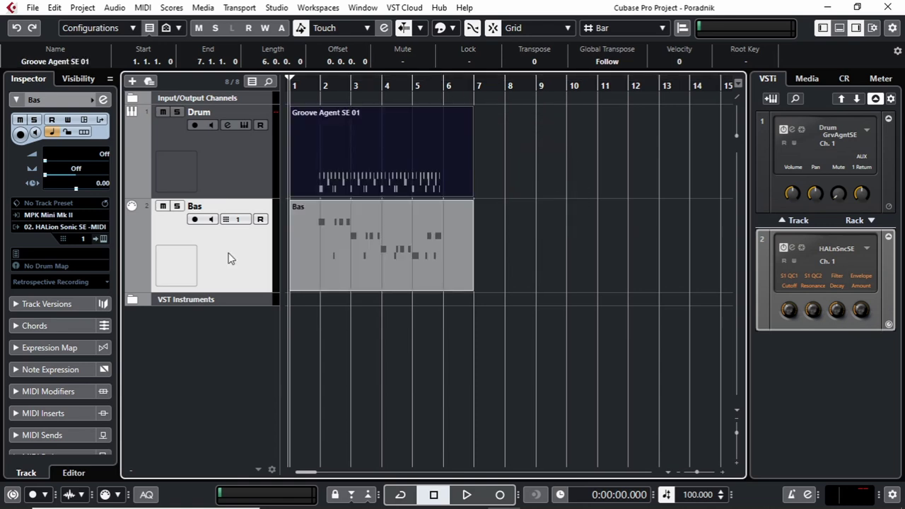
pyautogui.click(231, 151)
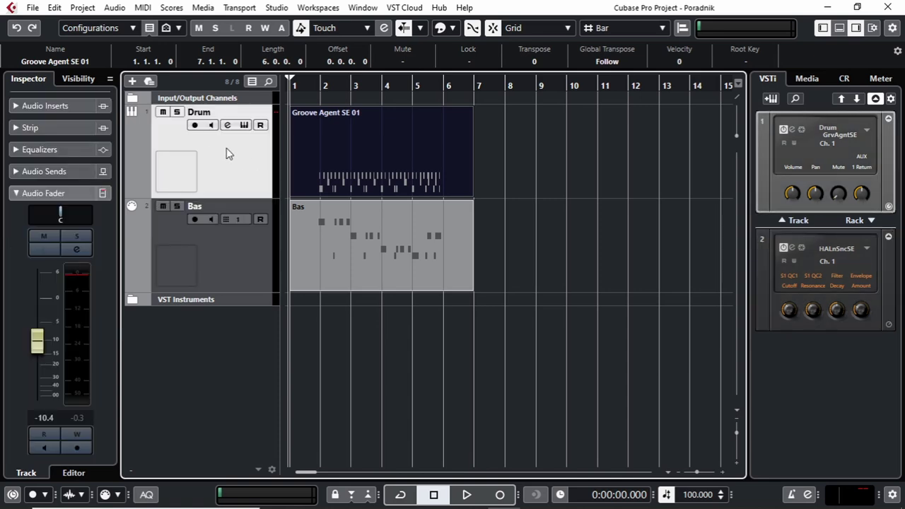
pyautogui.click(245, 257)
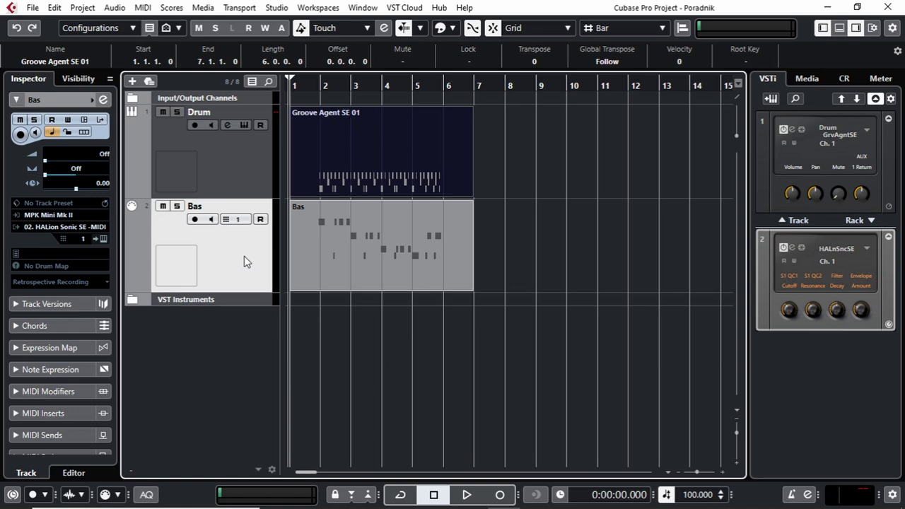
pyautogui.click(240, 167)
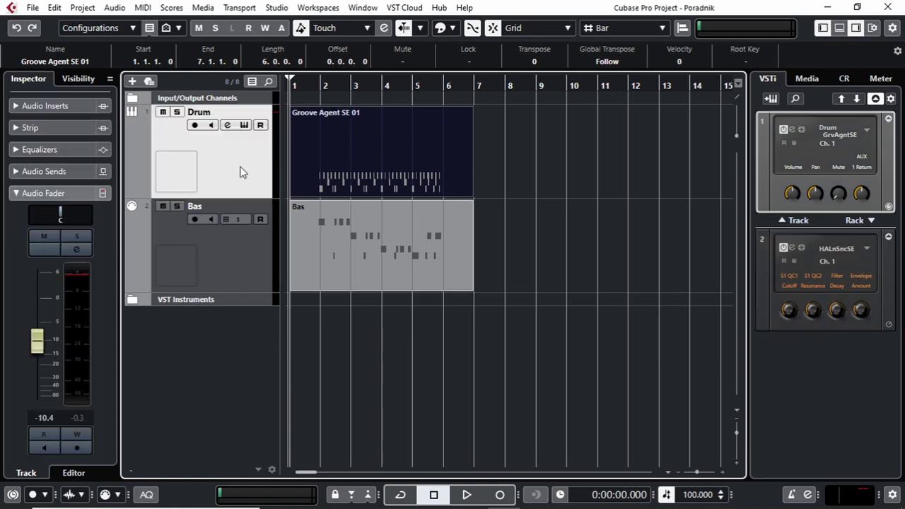
pyautogui.click(247, 265)
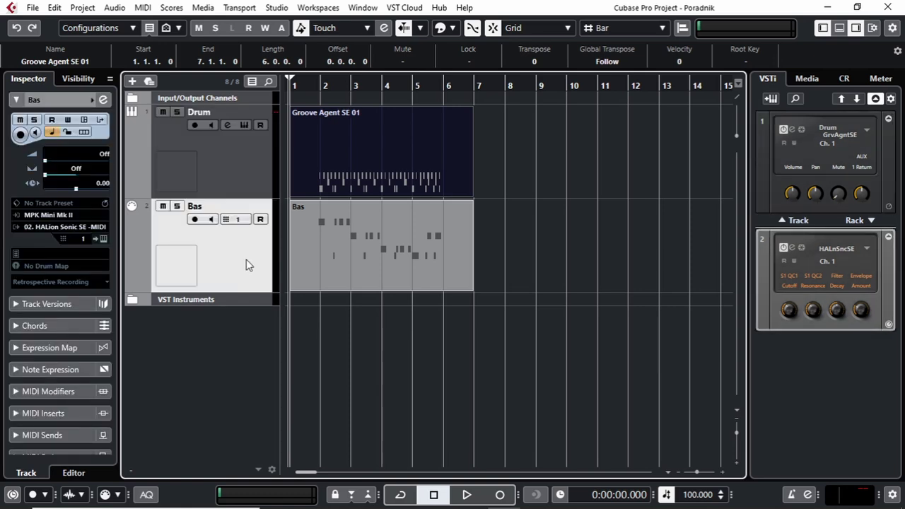
# - Load the Tremolo Mark II electric piano from the Keyboard category into slot 2 of HALion Sonic SE, and close the editor
pyautogui.click(793, 247)
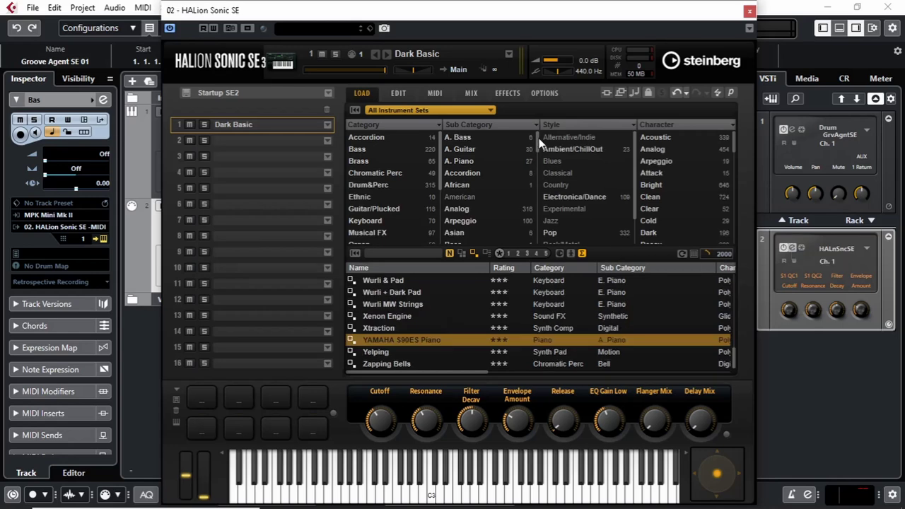
pyautogui.moveTo(537, 19); pyautogui.dragTo(499, 8)
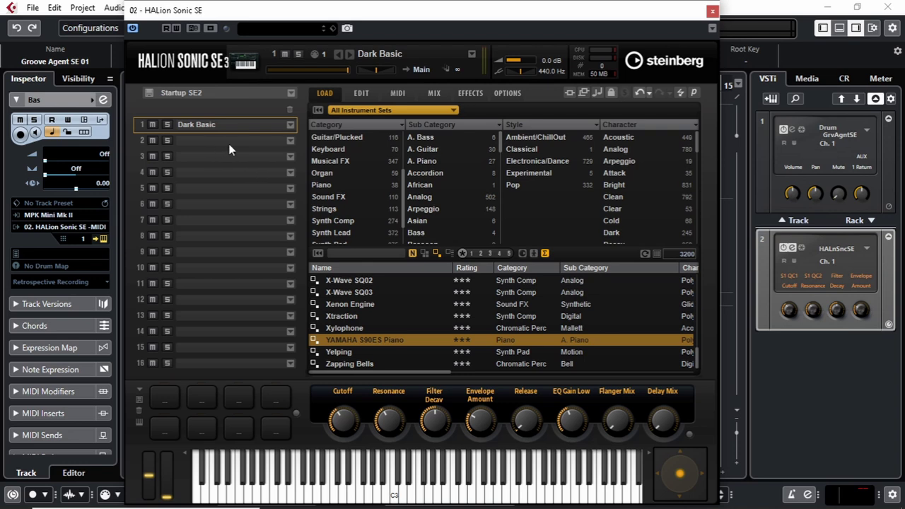
pyautogui.click(289, 141)
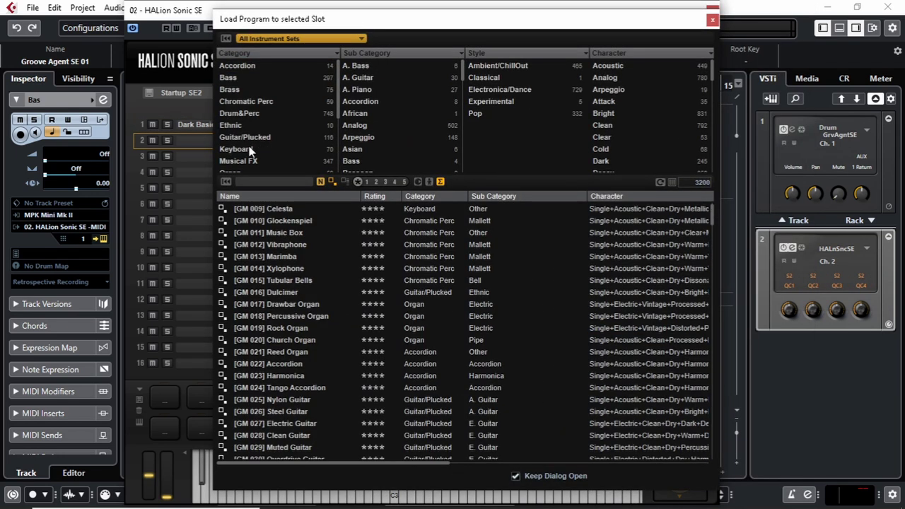
pyautogui.click(241, 149)
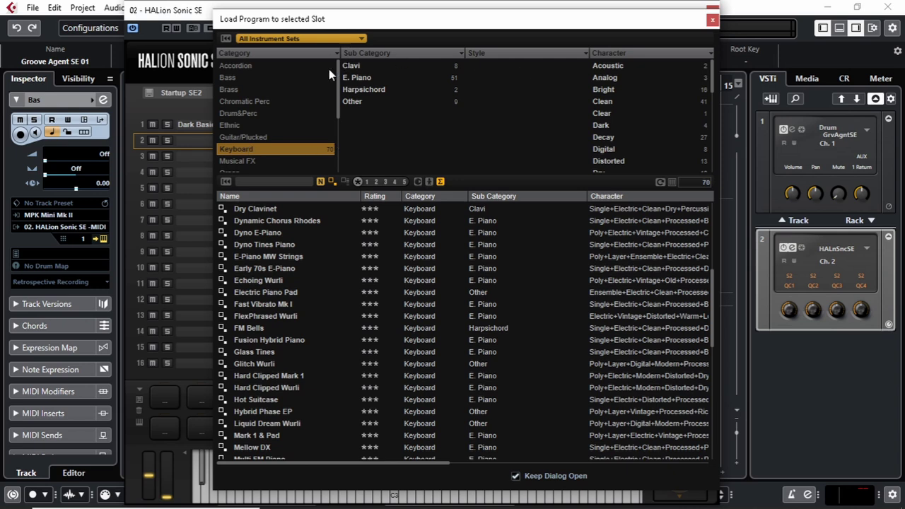
pyautogui.click(358, 78)
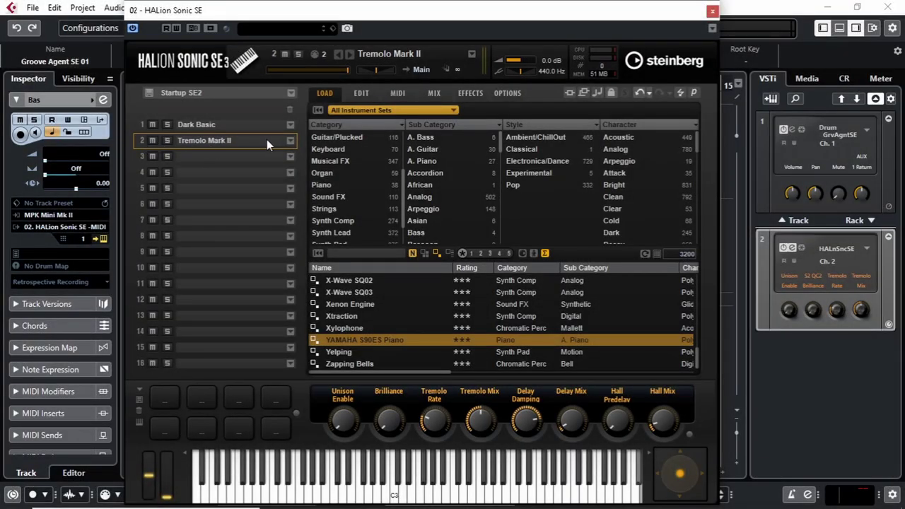
pyautogui.click(710, 10)
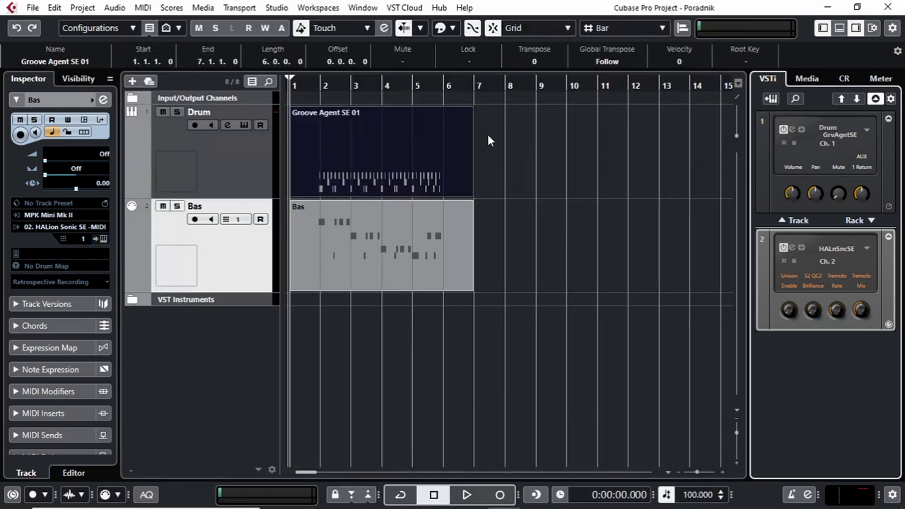
# - Add one MIDI track named Key below the Bas track and enable its monitoring
pyautogui.rightClick(218, 252)
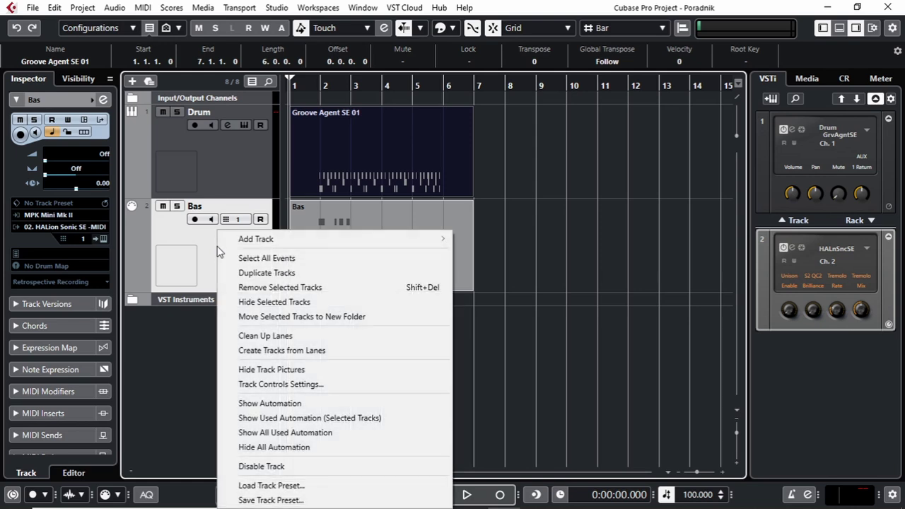
pyautogui.moveTo(262, 244)
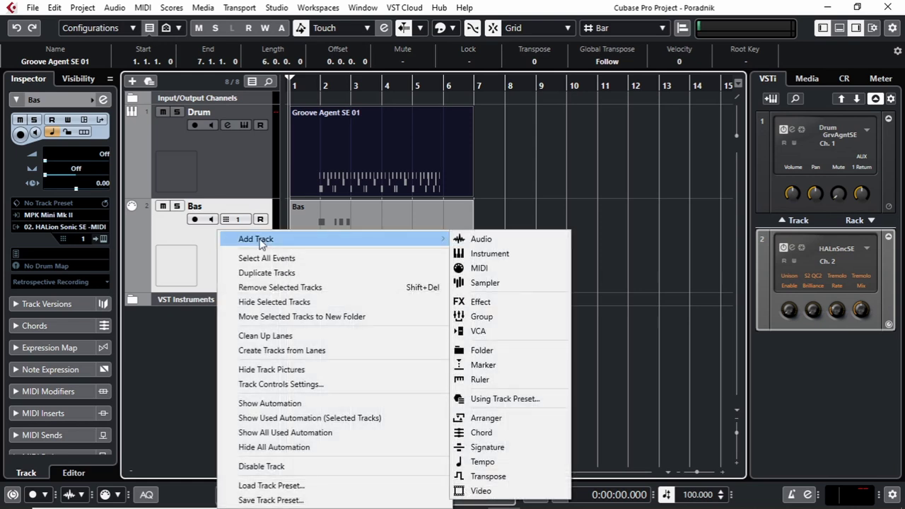
pyautogui.click(481, 270)
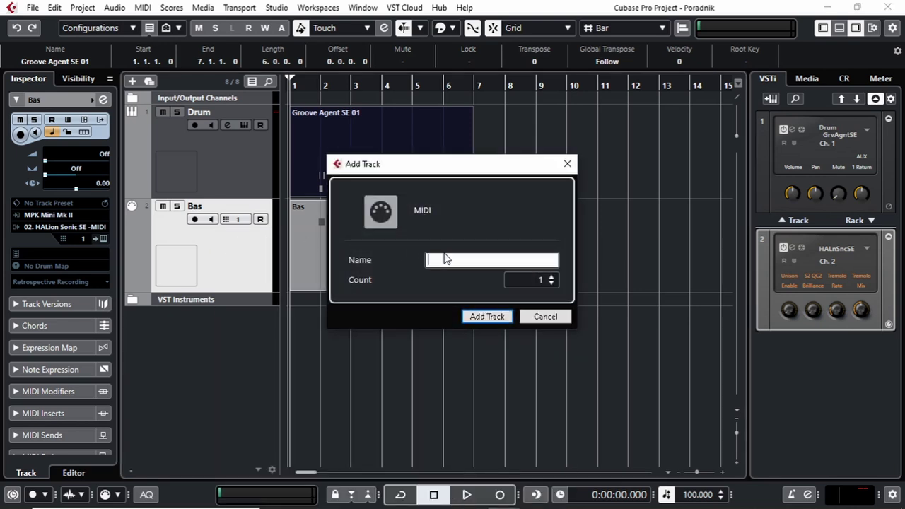
pyautogui.write('Key')
pyautogui.press('Return')
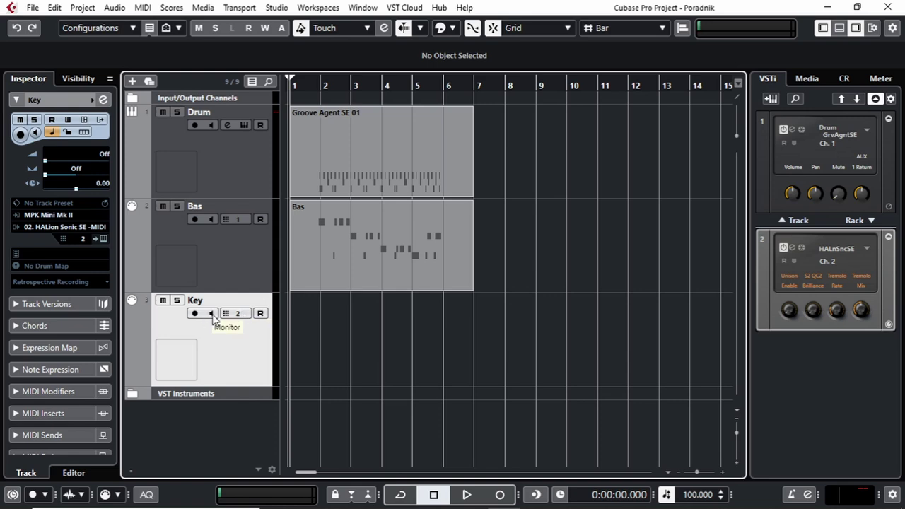
pyautogui.click(211, 313)
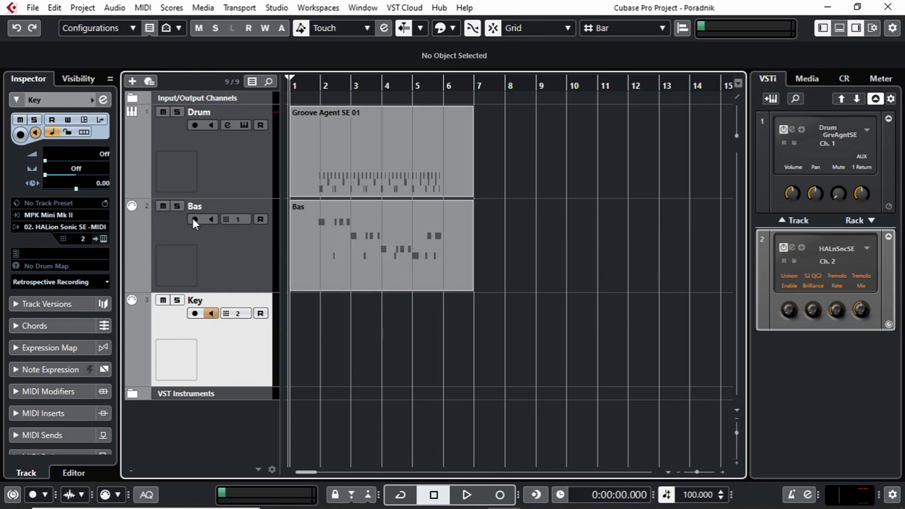
# - Switch between the Bas and Key tracks and check the Bas track's active slot in the HALion Sonic SE editor
pyautogui.click(212, 258)
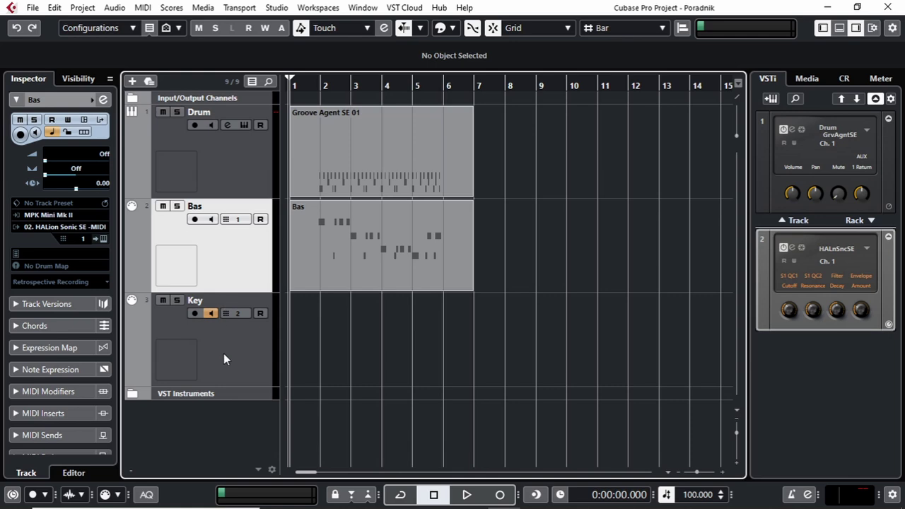
pyautogui.click(223, 359)
pyautogui.click(235, 275)
pyautogui.click(798, 247)
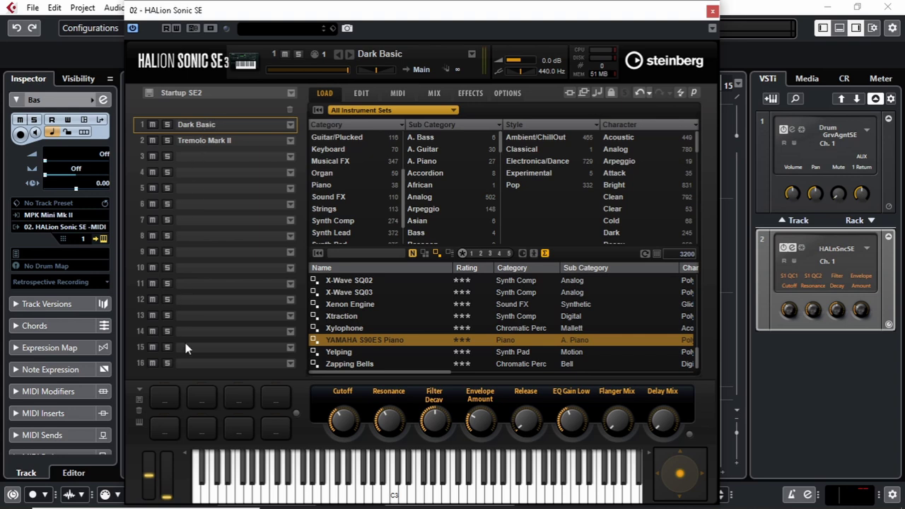
pyautogui.click(713, 11)
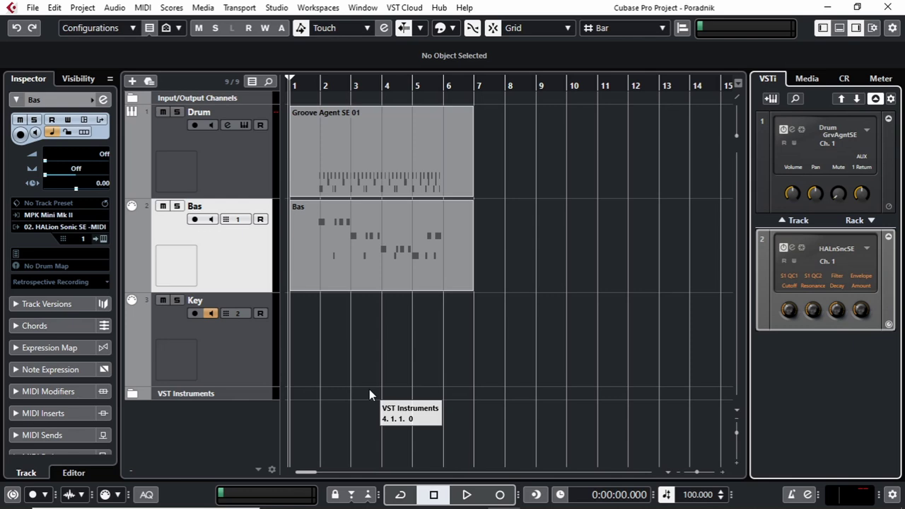
# - Arm the Key track for recording and record its chord part from the project start to the end of bar 6
pyautogui.press('h')
pyautogui.press('h')
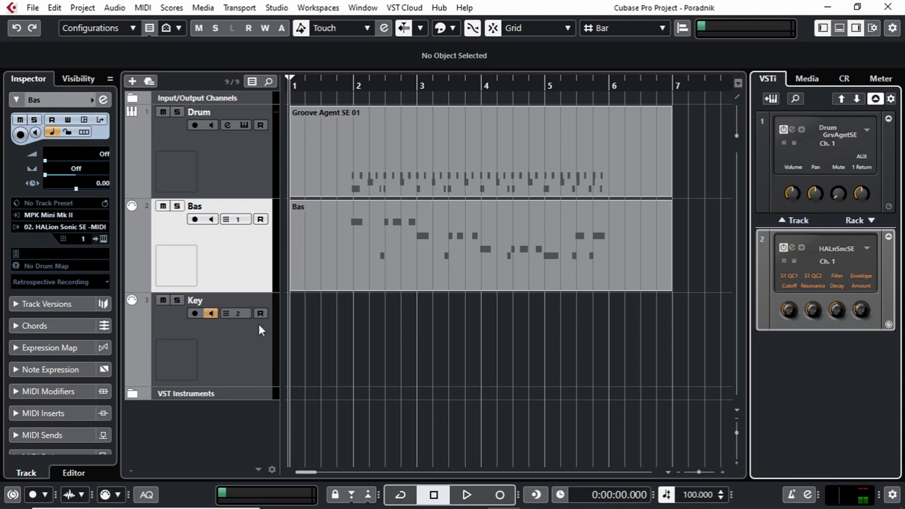
pyautogui.click(194, 314)
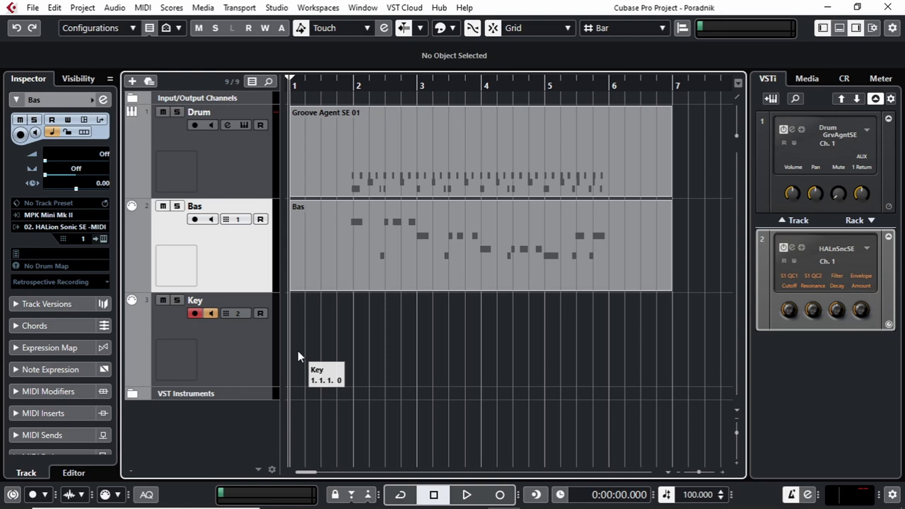
pyautogui.press('KP_Multiply')
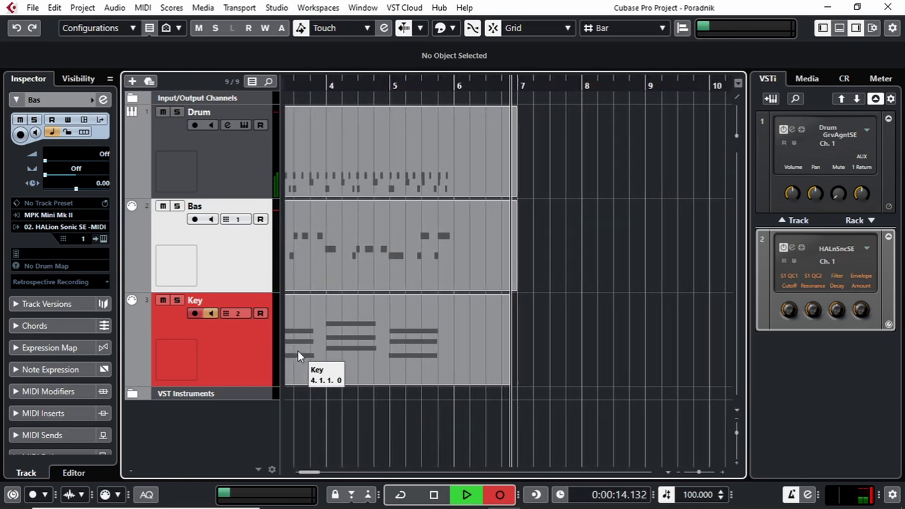
pyautogui.press('space')
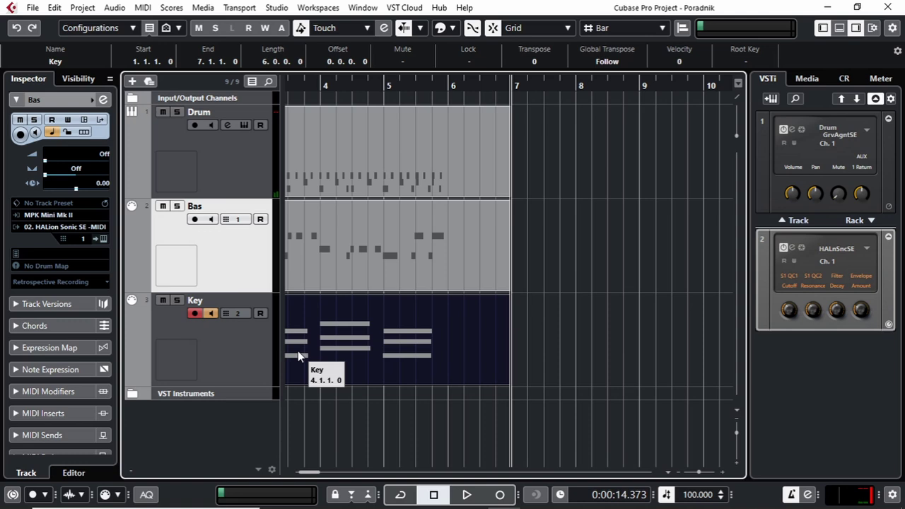
# - Return to the project start and play back the Drum, Bas and Key tracks together
pyautogui.press('g')
pyautogui.press('g')
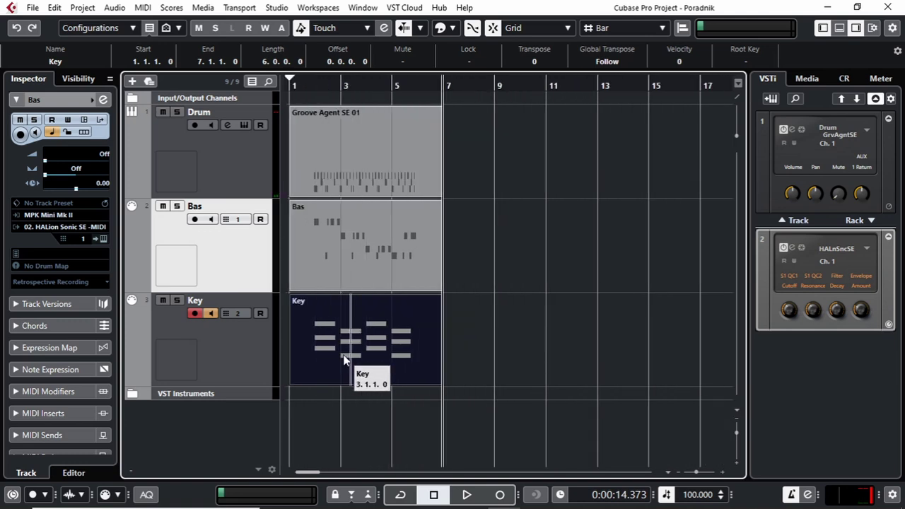
pyautogui.press('Home')
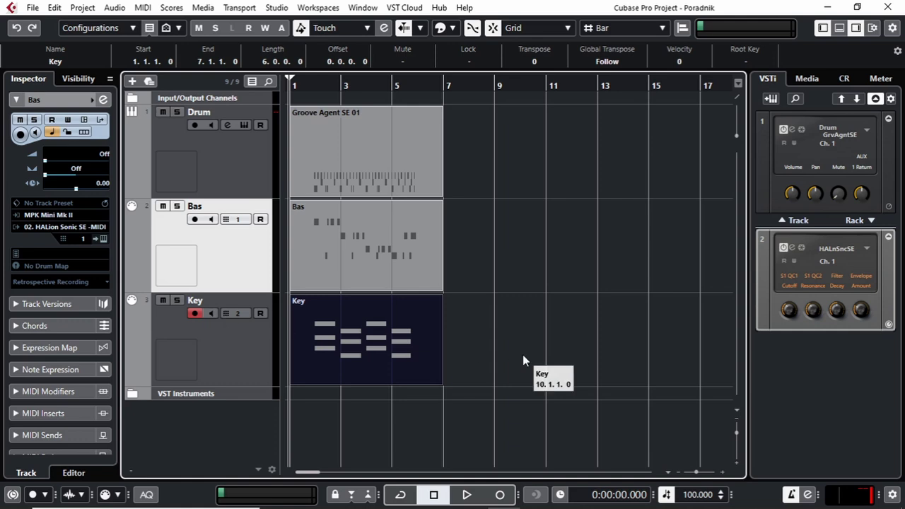
pyautogui.press('space')
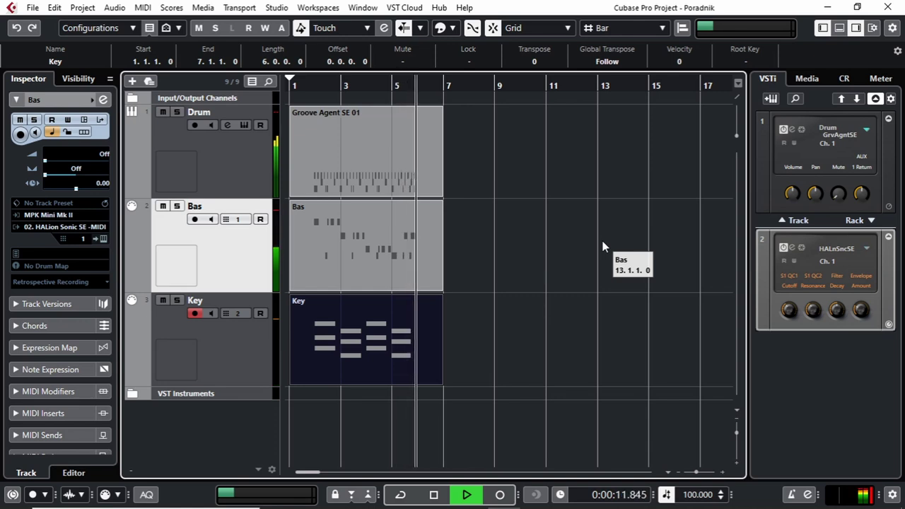
pyautogui.press('space')
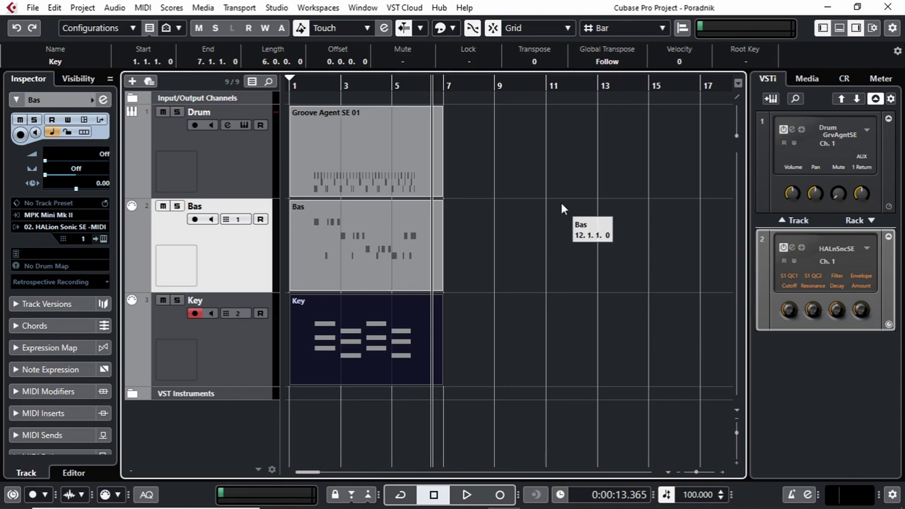
# - Switch between the Drum, Bas and Key tracks to compare their instrument and MIDI channel assignments
pyautogui.click(184, 177)
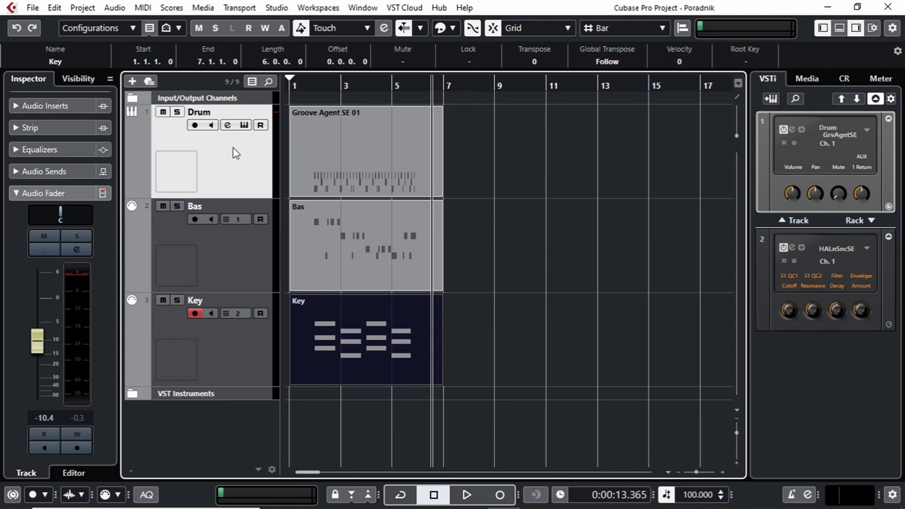
pyautogui.click(238, 246)
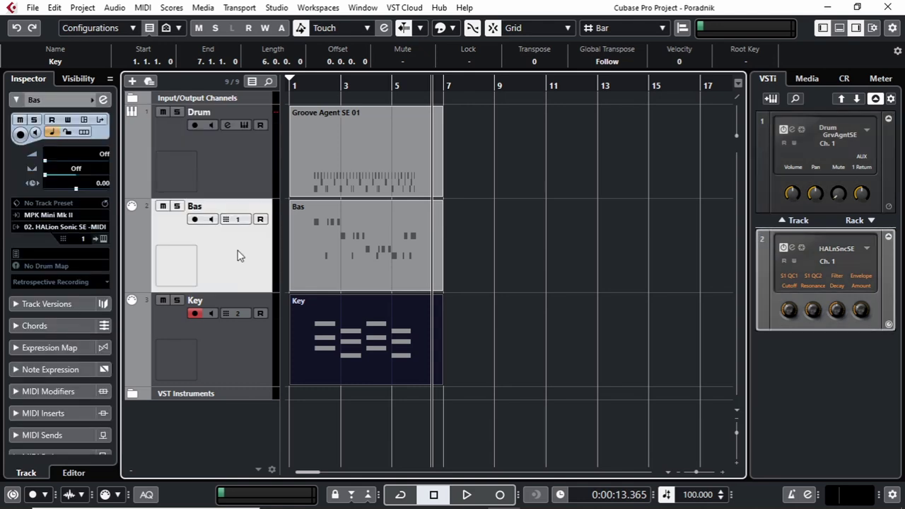
pyautogui.click(238, 346)
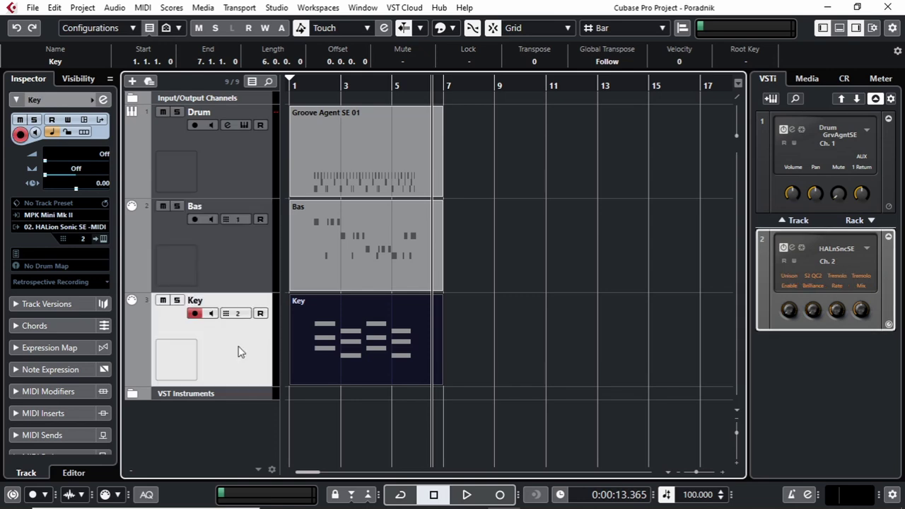
pyautogui.click(234, 251)
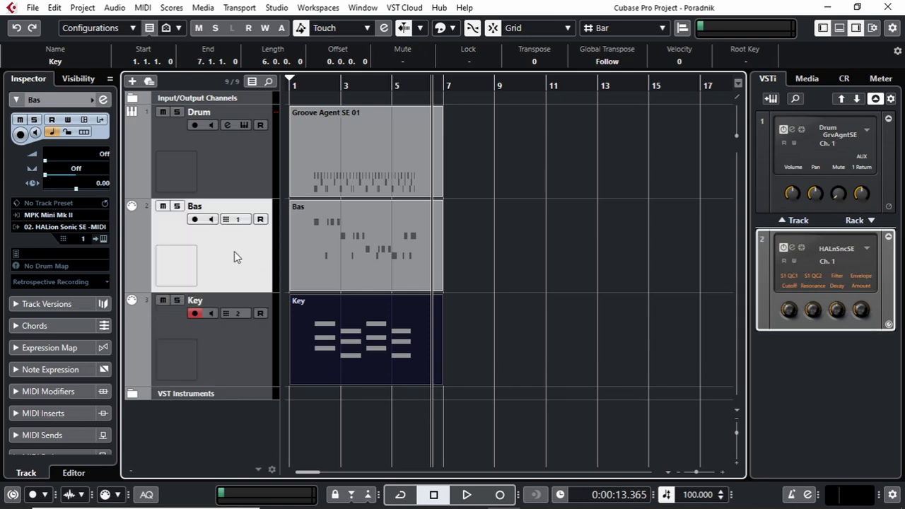
pyautogui.click(236, 342)
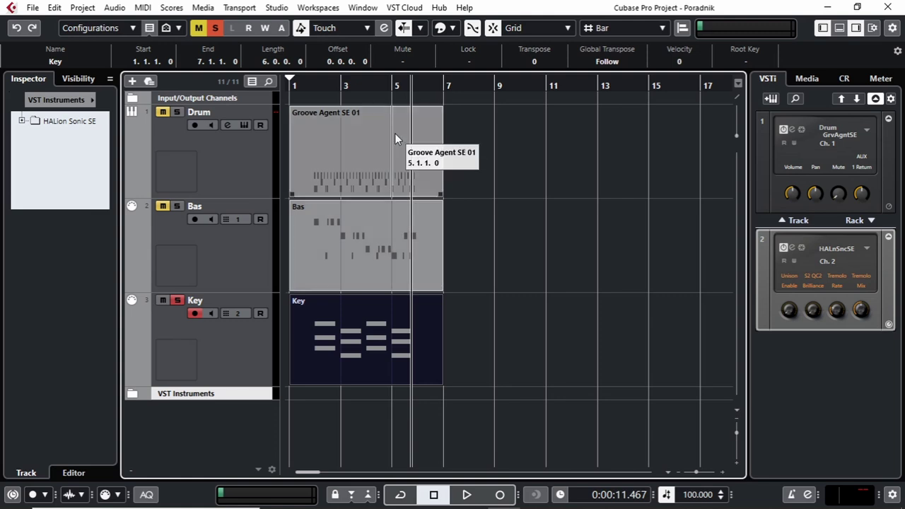
pyautogui.press('h')
pyautogui.press('h')
pyautogui.press('h')
pyautogui.press('h')
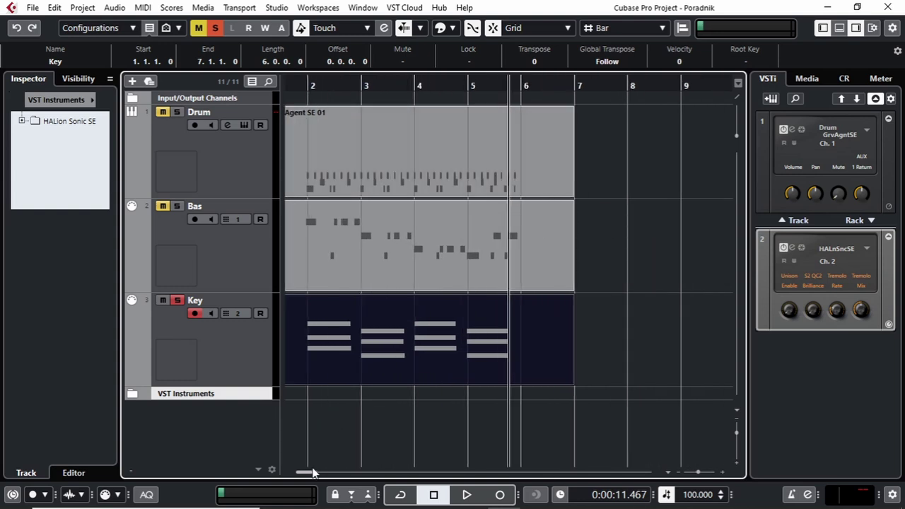
pyautogui.moveTo(311, 472); pyautogui.dragTo(303, 473)
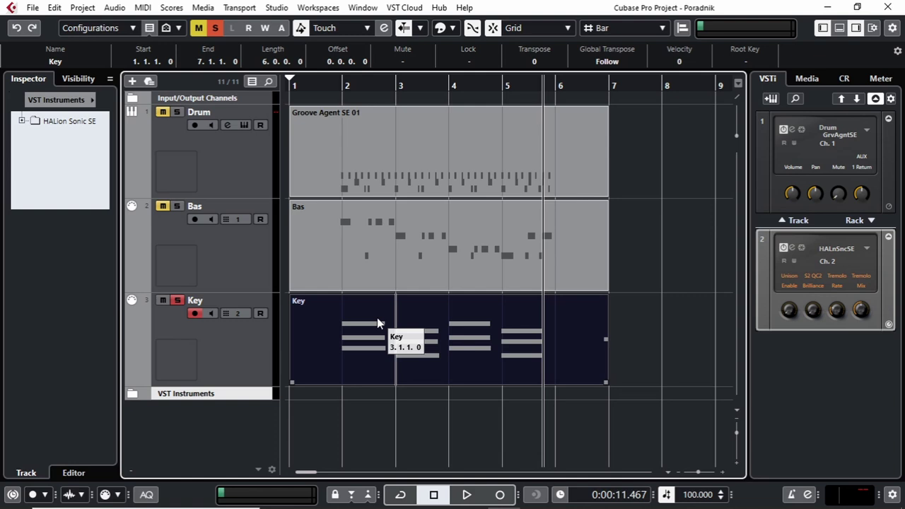